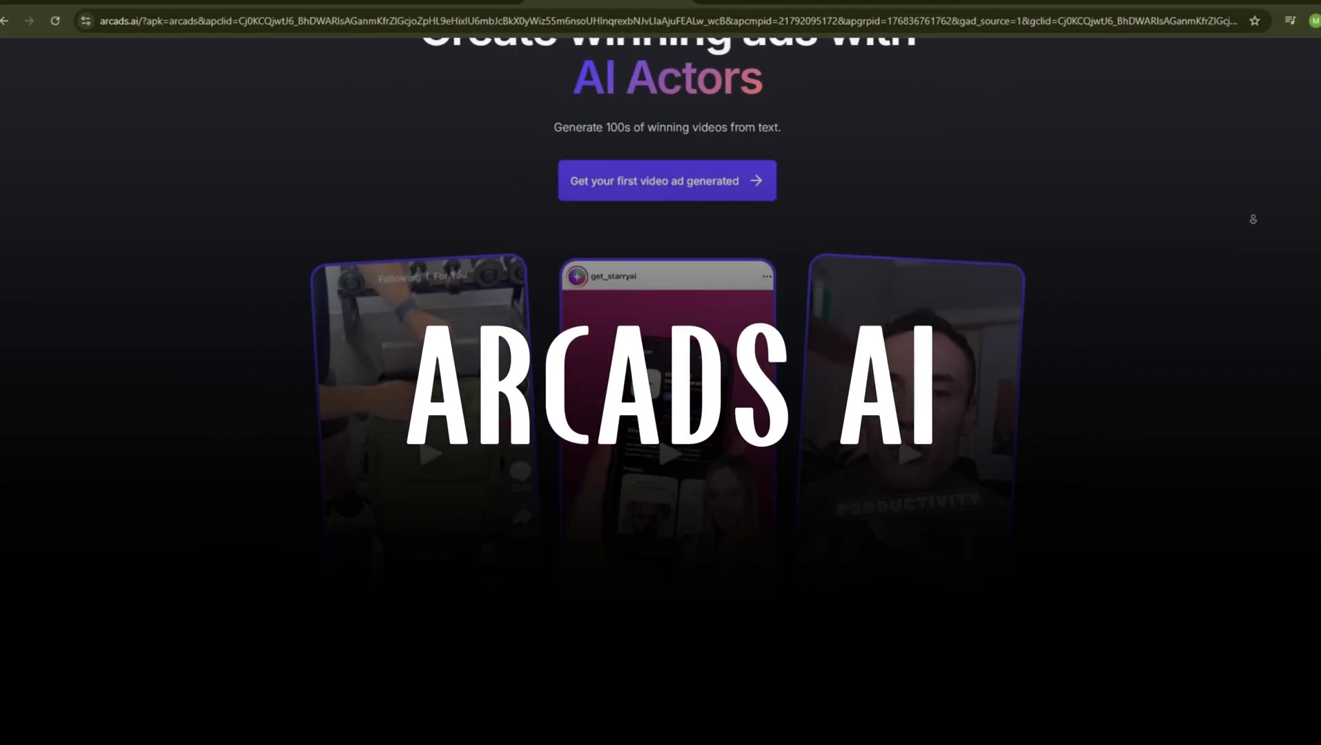
Look through the Arcads landing page, from the sample AI actor videos down to the customer logos and production benefits
scroll(667, 276, down, 7)
scroll(1252, 219, down, 7)
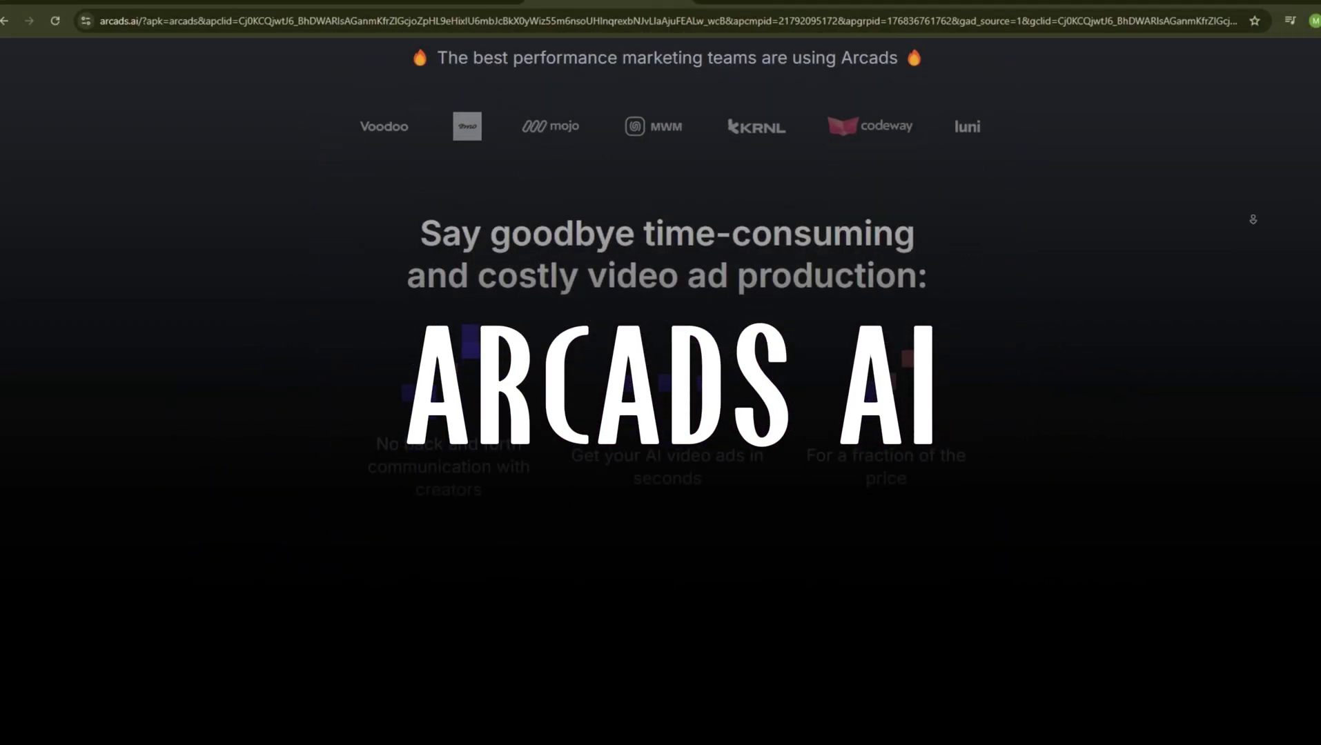
scroll(1253, 223, up, 2)
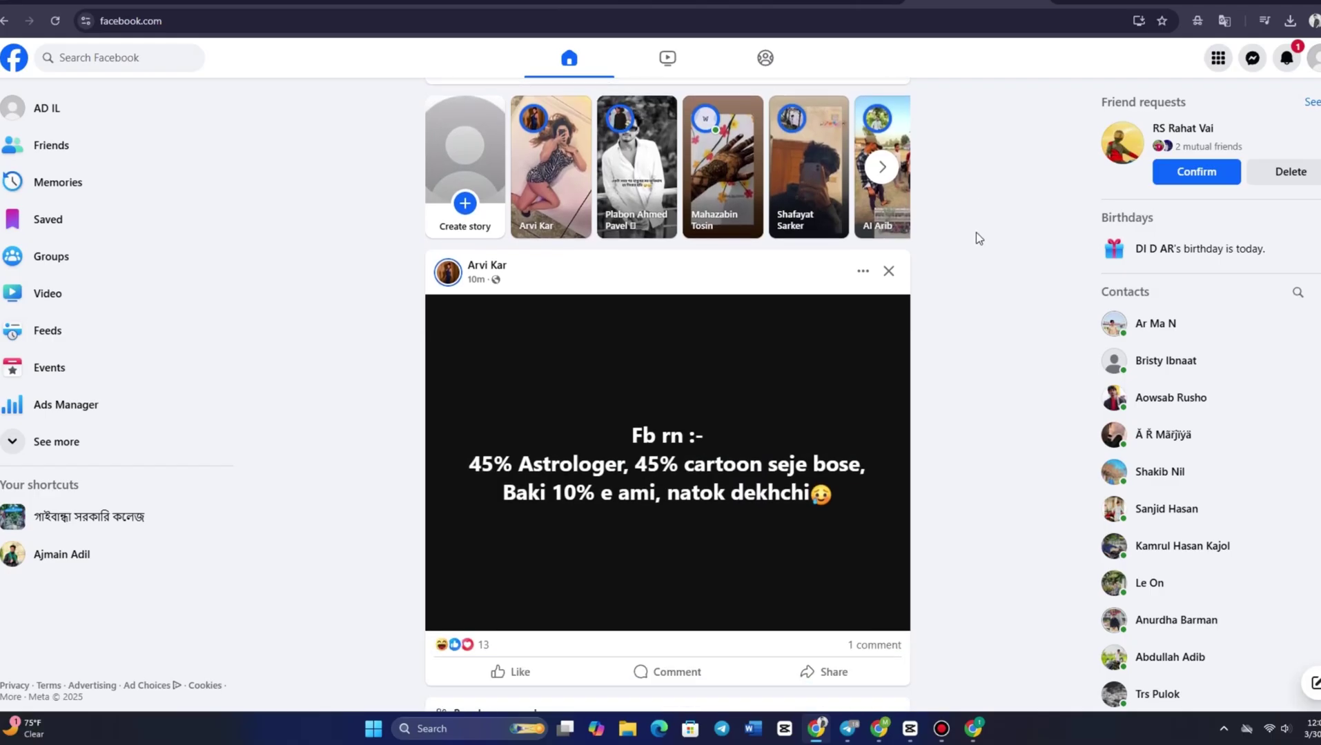
Browse the posts in the Facebook home feed
scroll(976, 232, down, 8)
scroll(972, 278, down, 18)
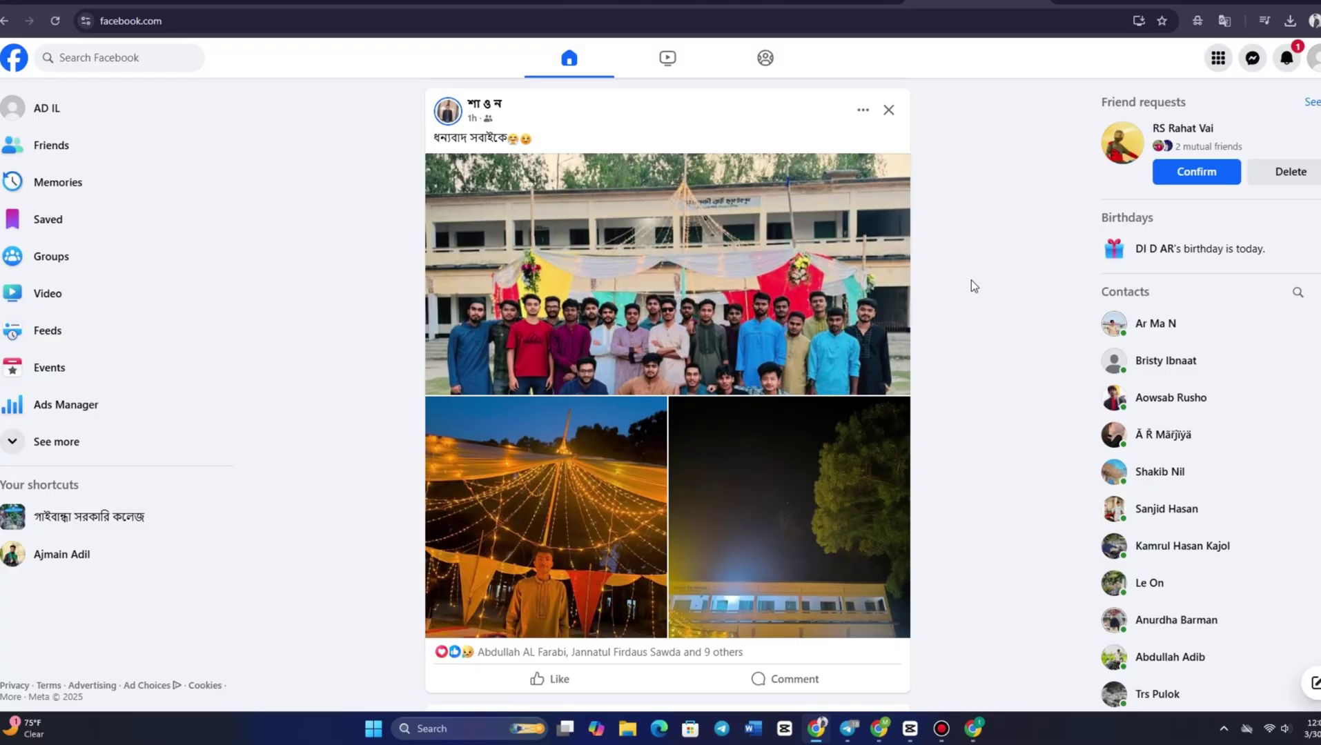
scroll(974, 304, down, 20)
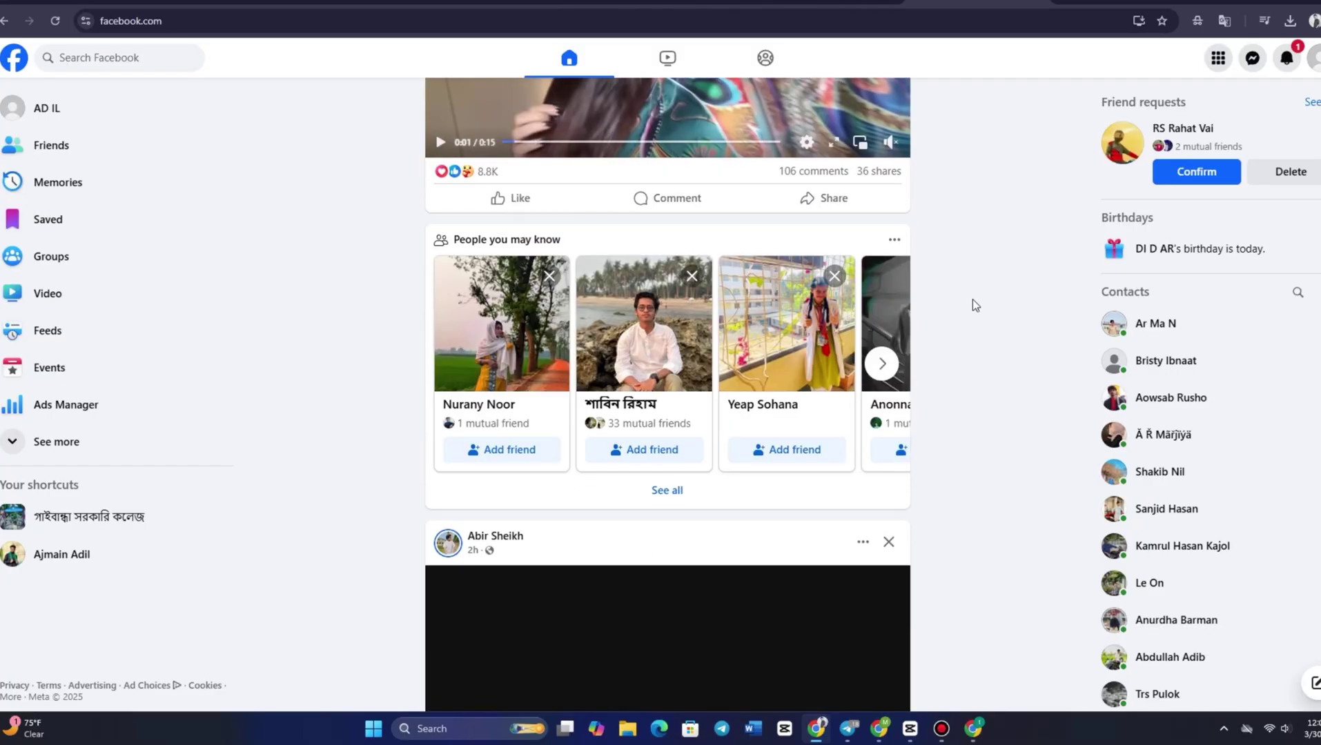
Review the Arcads subscription plans, the sample ads and the sections below them on the onboarding page
scroll(974, 315, down, 4)
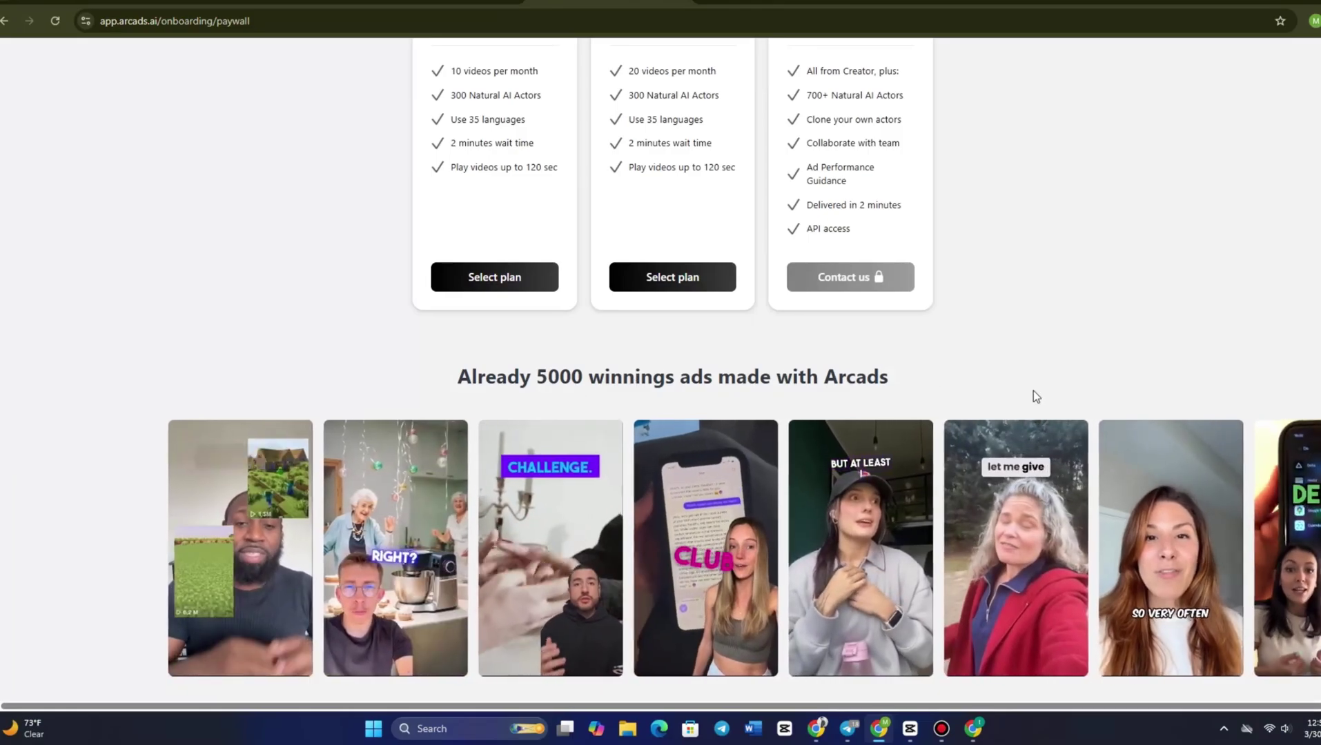
scroll(1033, 391, down, 3)
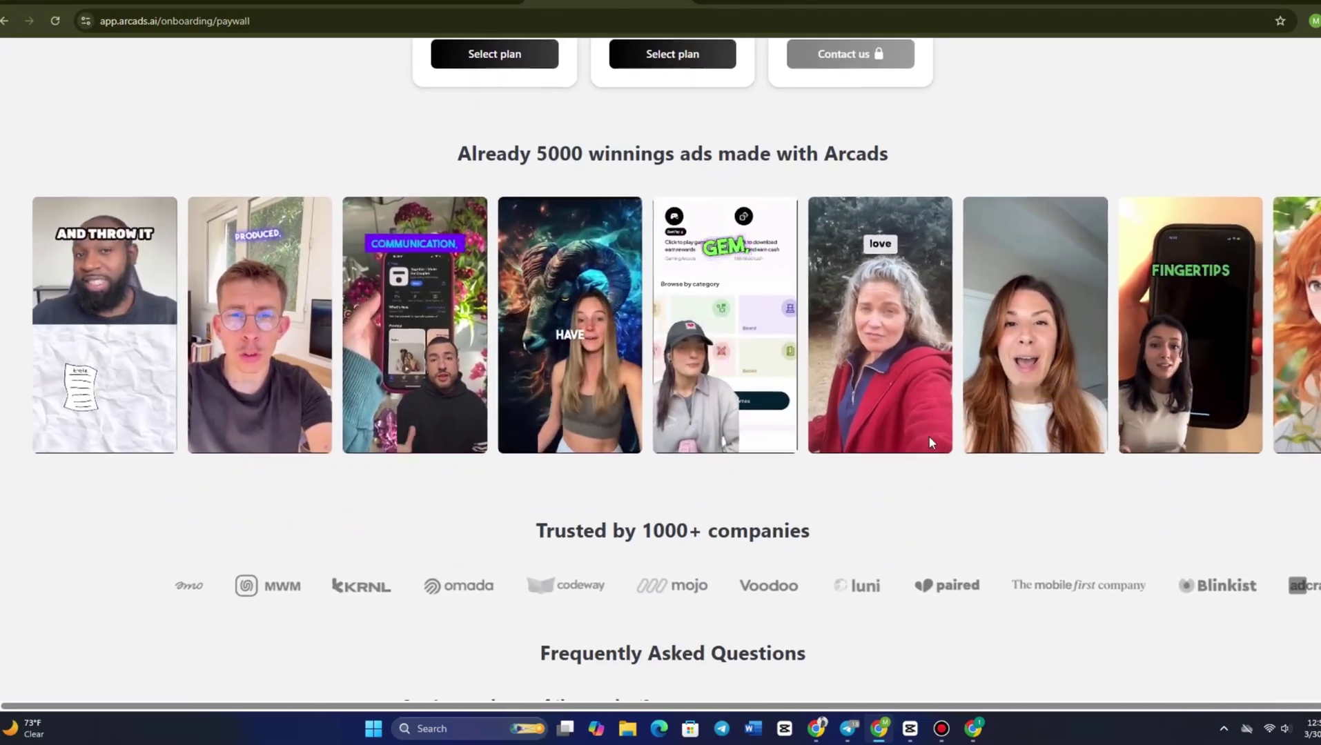
scroll(929, 440, down, 9)
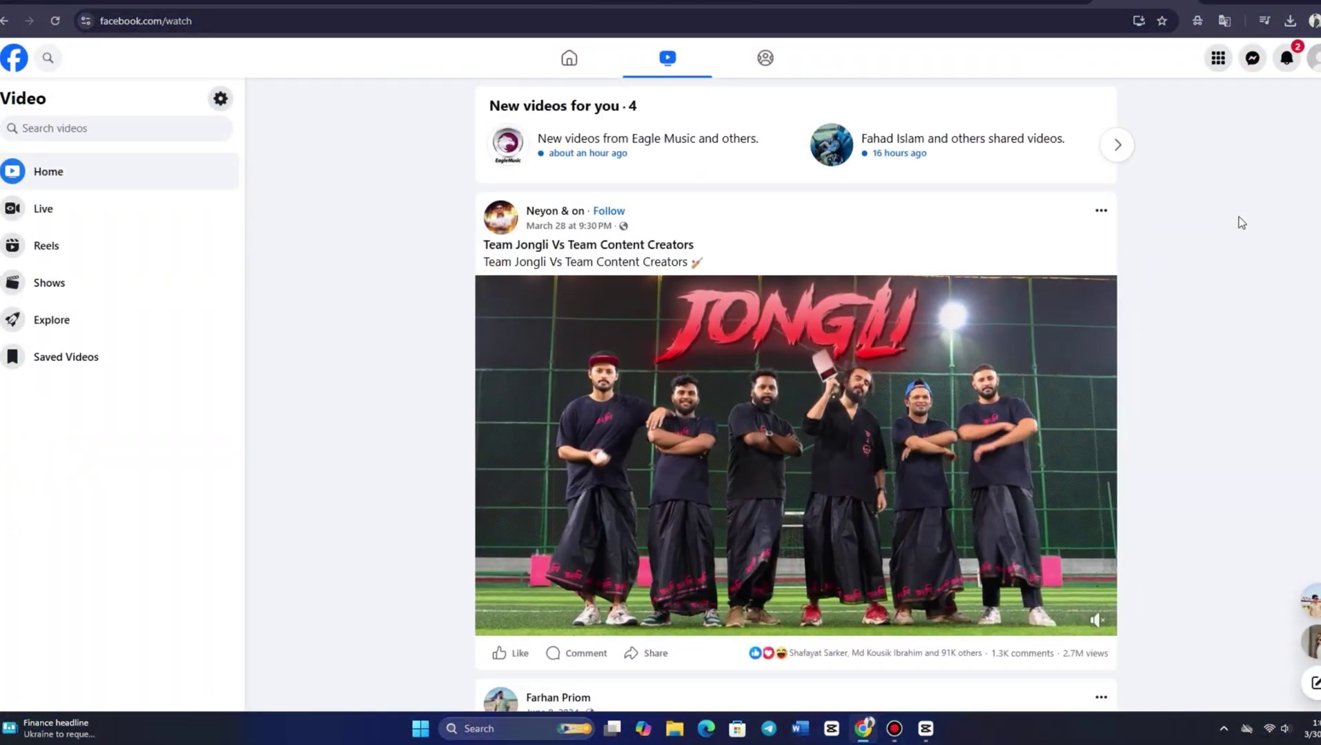
Browse the Facebook Video feed to see how different creators present their videos
scroll(1241, 233, down, 2)
scroll(1241, 238, down, 15)
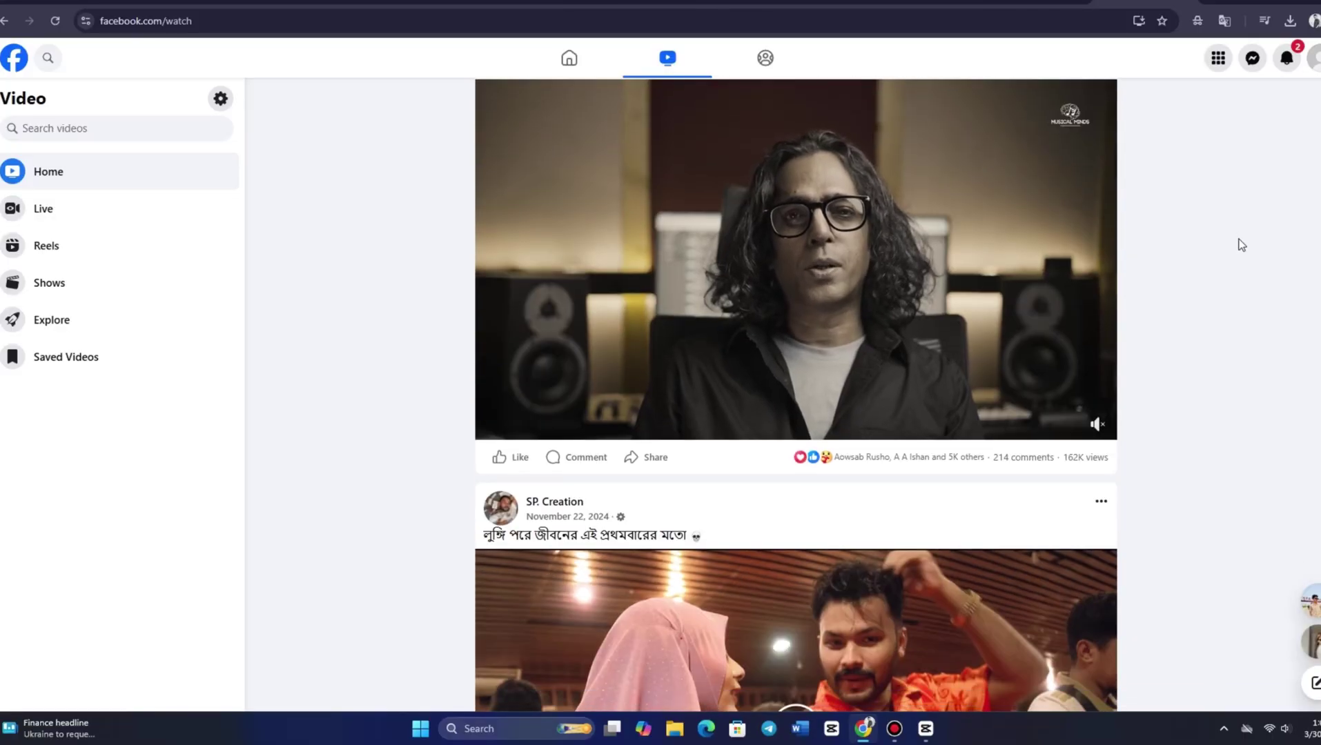
scroll(1241, 245, down, 5)
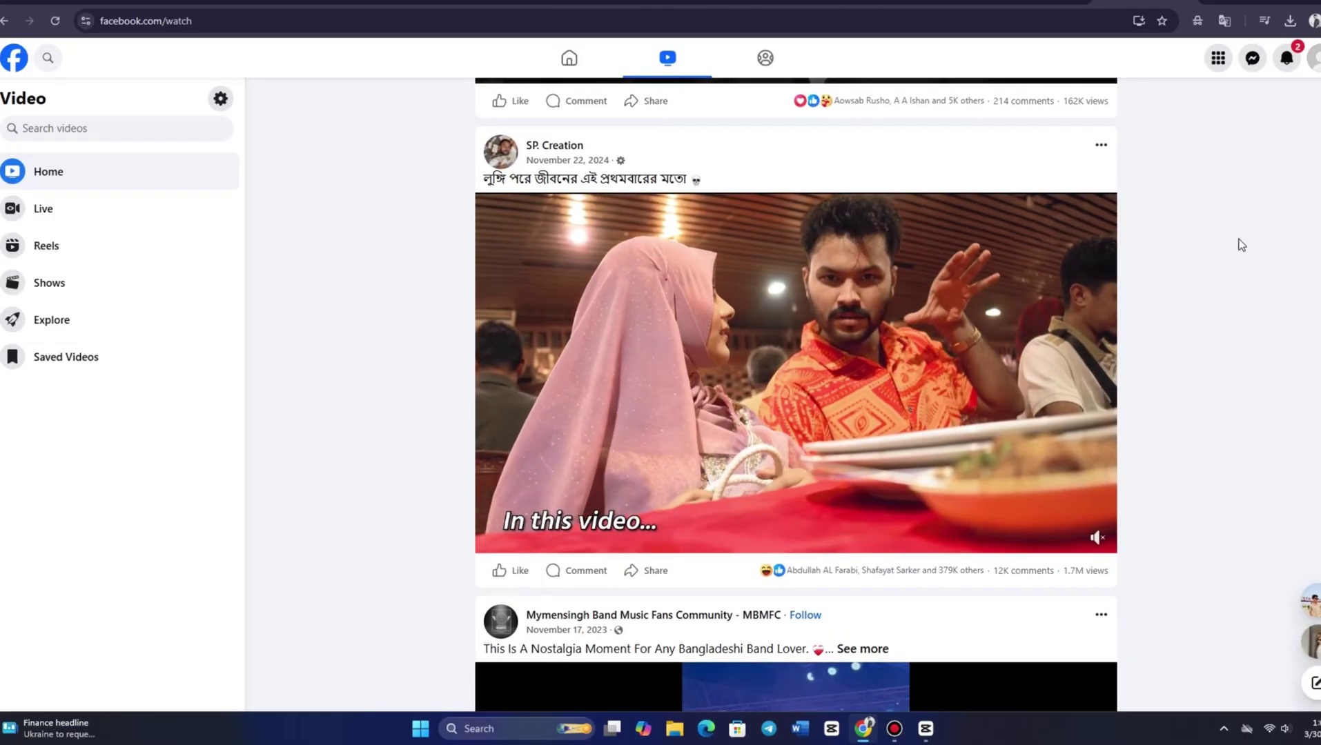
scroll(1241, 245, down, 6)
scroll(1241, 245, down, 7)
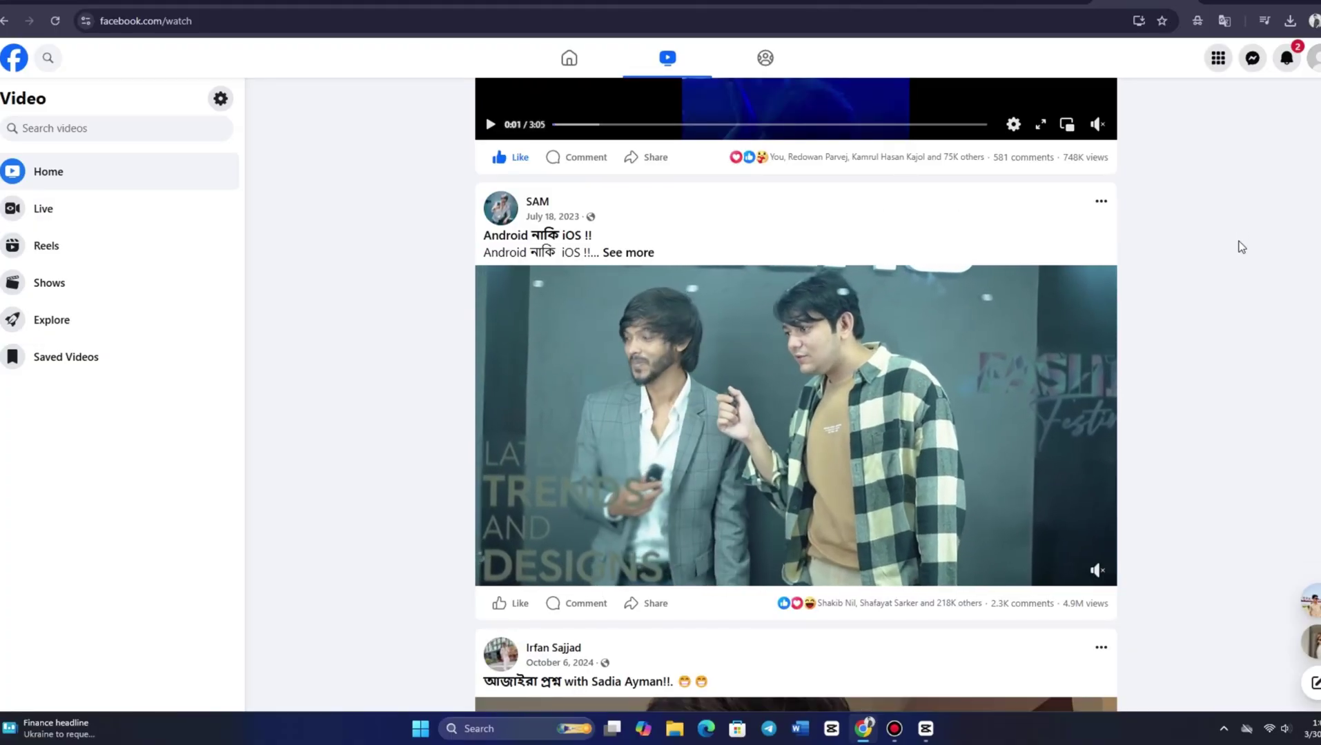
scroll(1241, 246, down, 6)
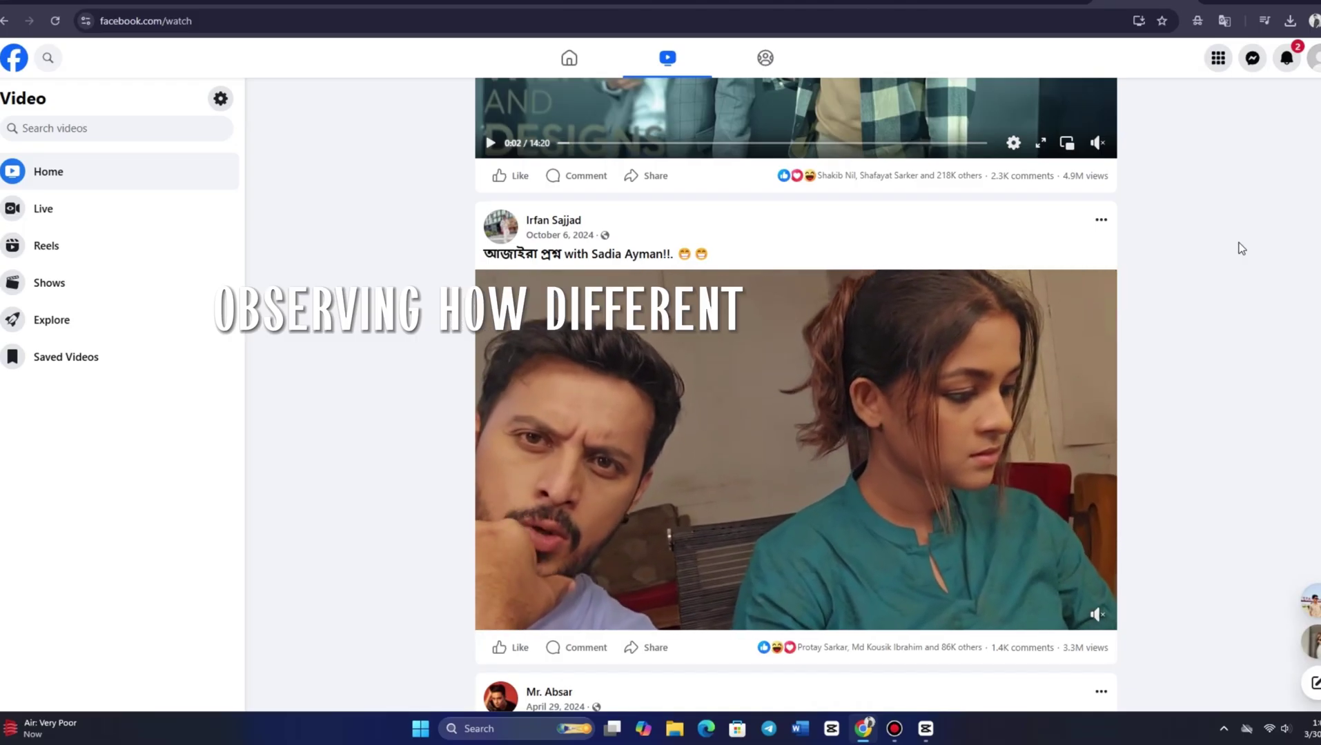
scroll(1239, 252, down, 7)
scroll(1239, 254, down, 8)
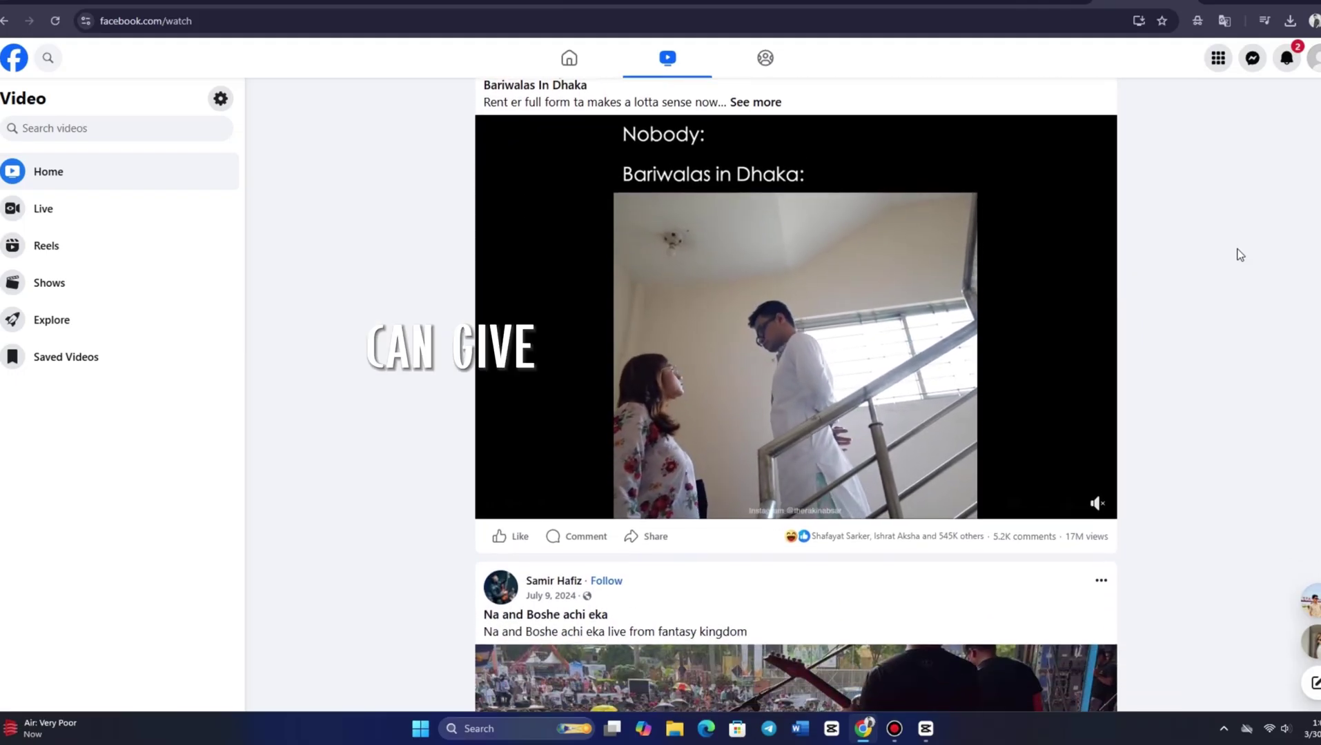
scroll(1240, 254, down, 3)
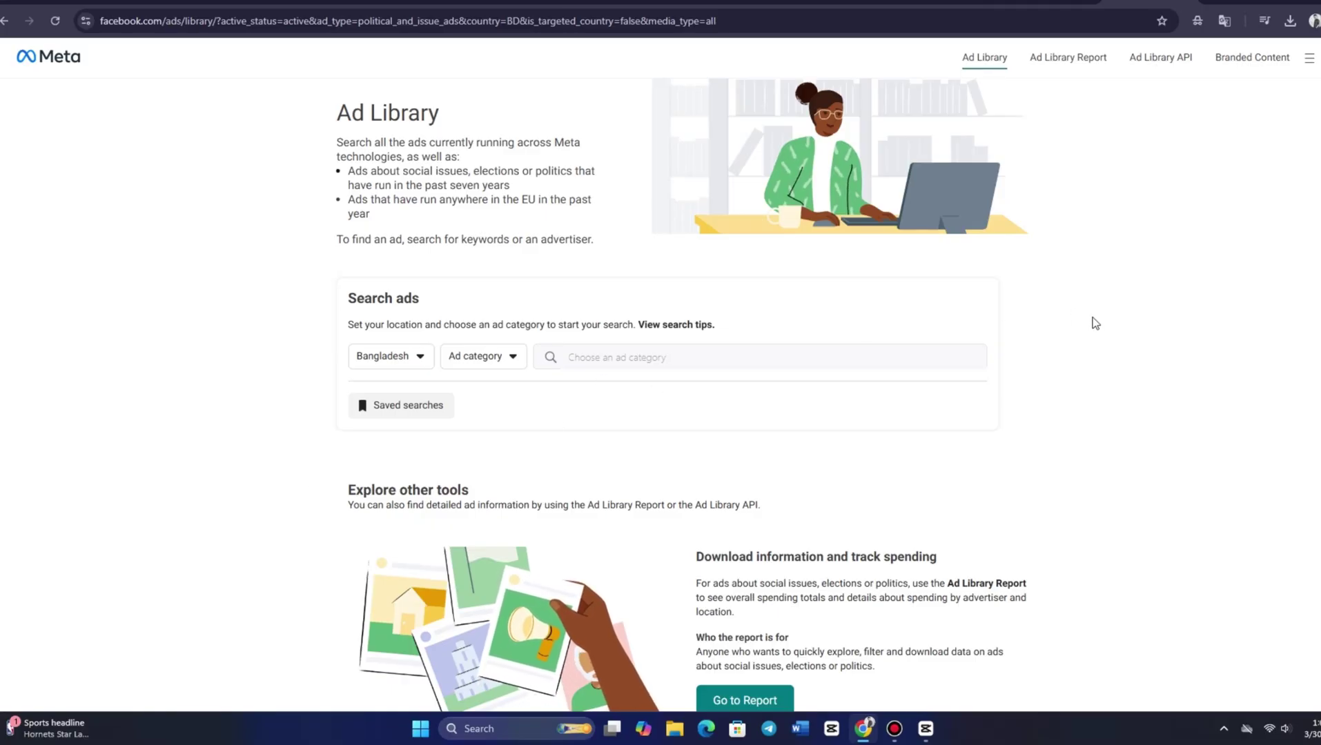
Search Meta's Ad Library for "free shiping" across all ads in Bangladesh
scroll(1120, 349, down, 3)
scroll(1120, 353, up, 3)
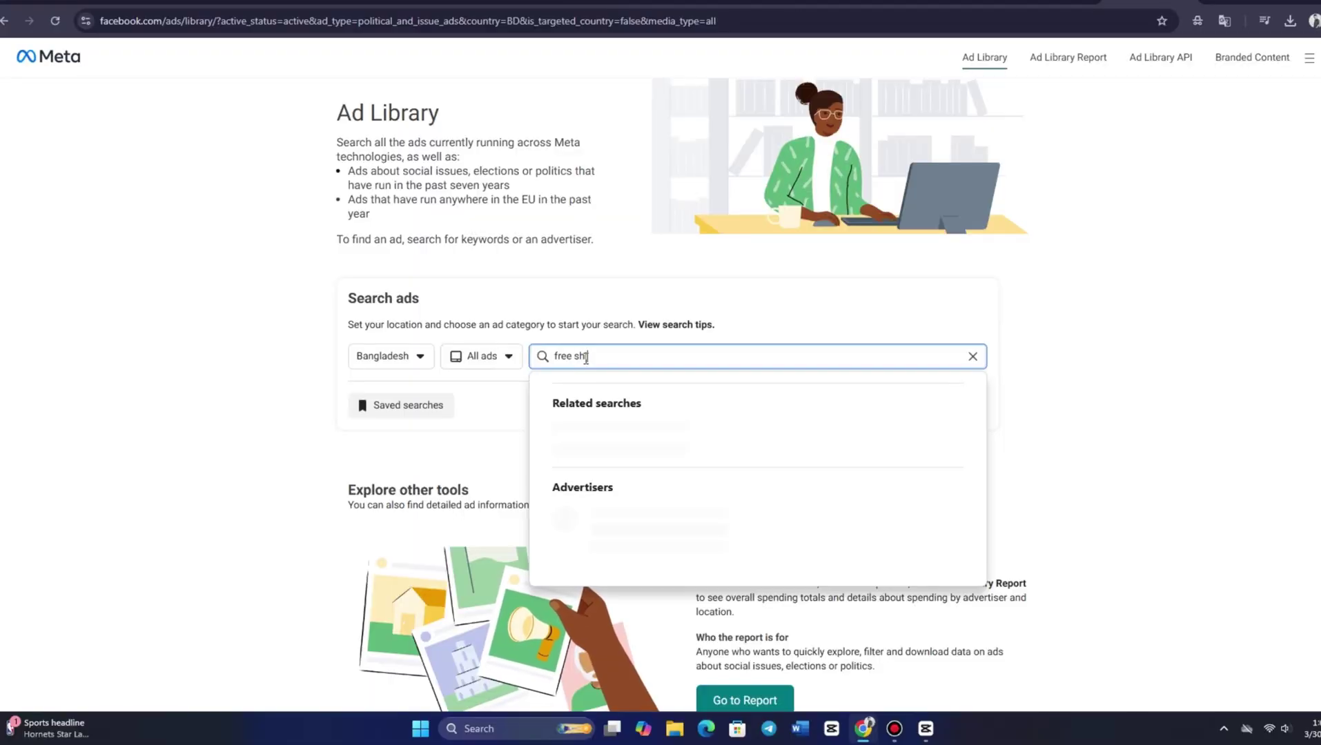
text(iping)
key(Return)
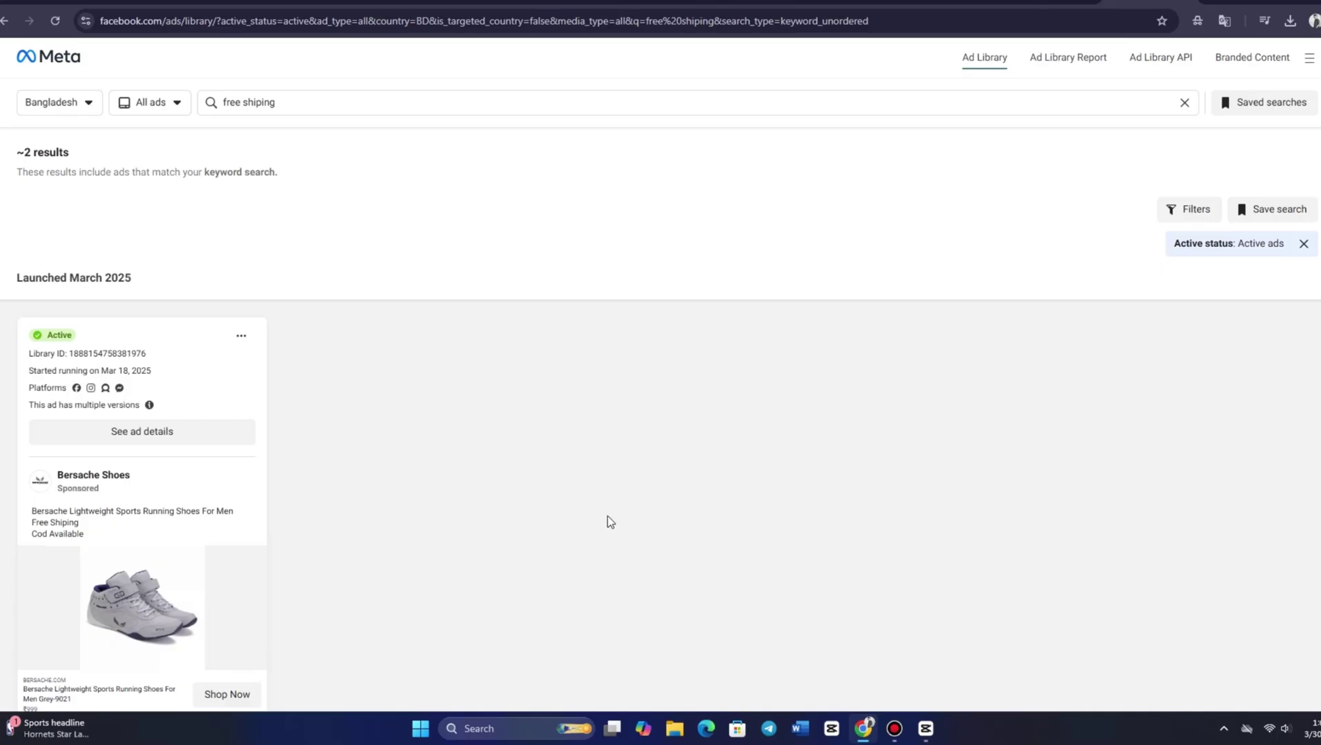
Examine the ads found for the keyword, including their launch dates, copy and creatives
scroll(675, 503, down, 1)
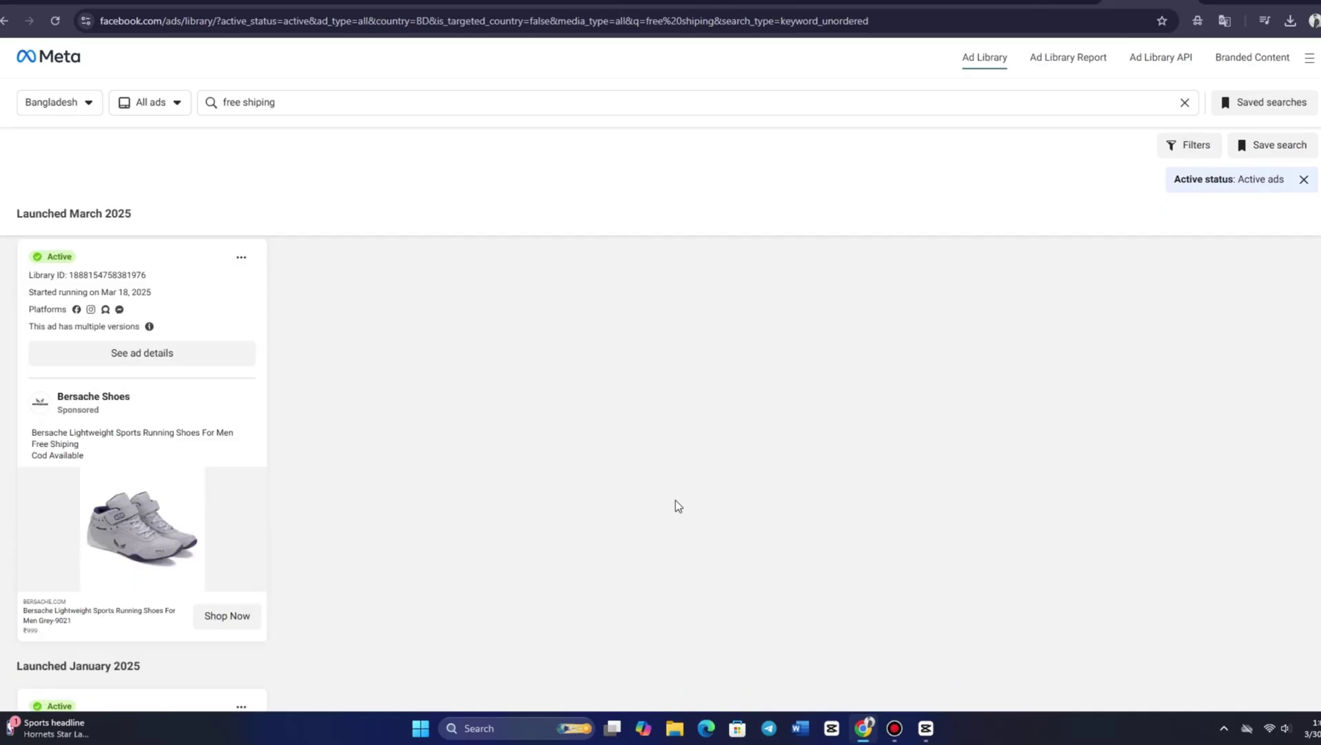
scroll(676, 505, down, 4)
scroll(178, 511, down, 3)
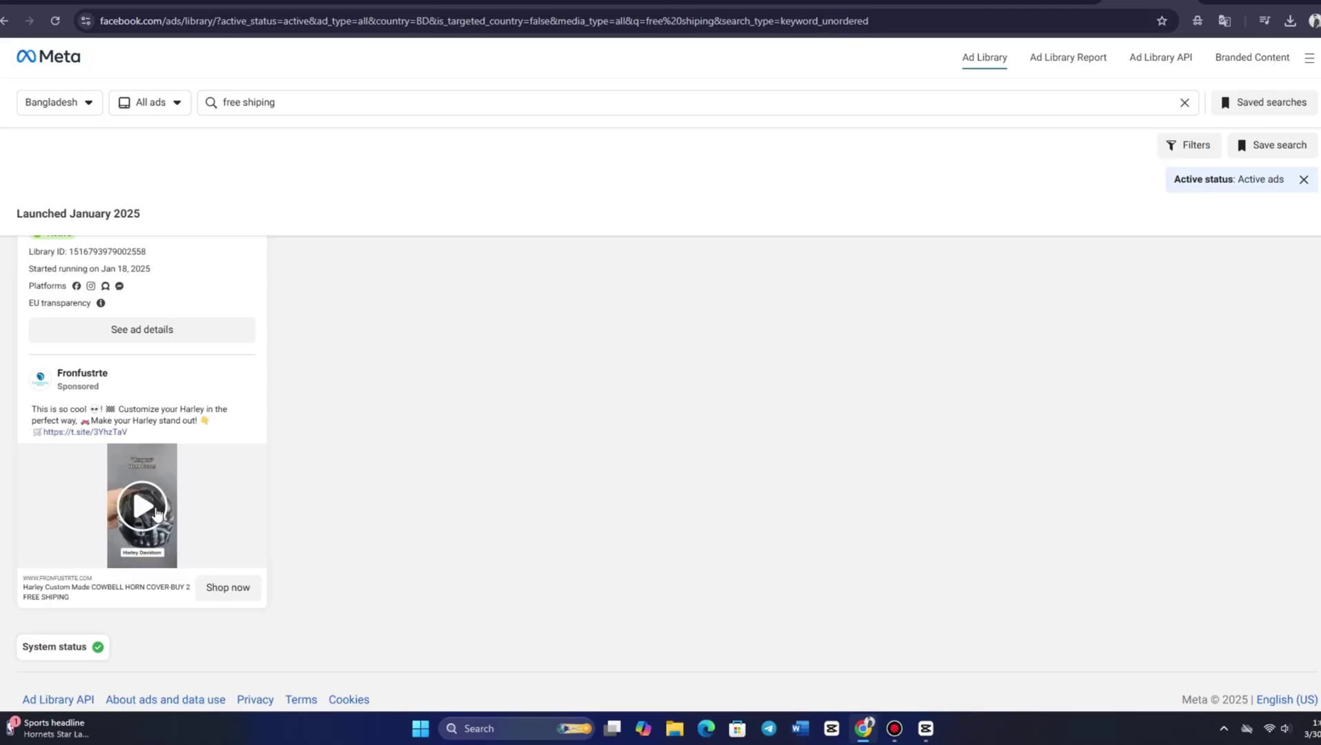
scroll(121, 544, up, 5)
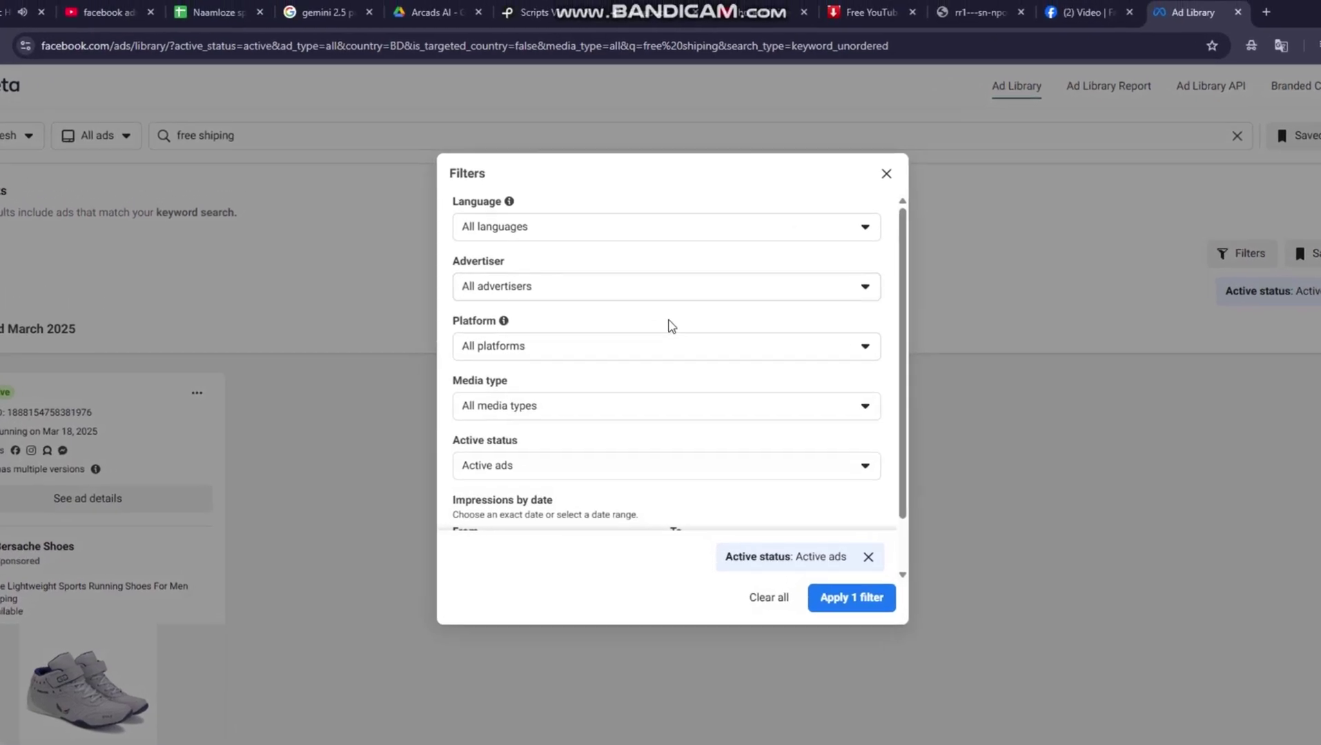
Review the ad search filter options, including language, platform, media type and impression dates, and close them without applying any
scroll(671, 326, down, 1)
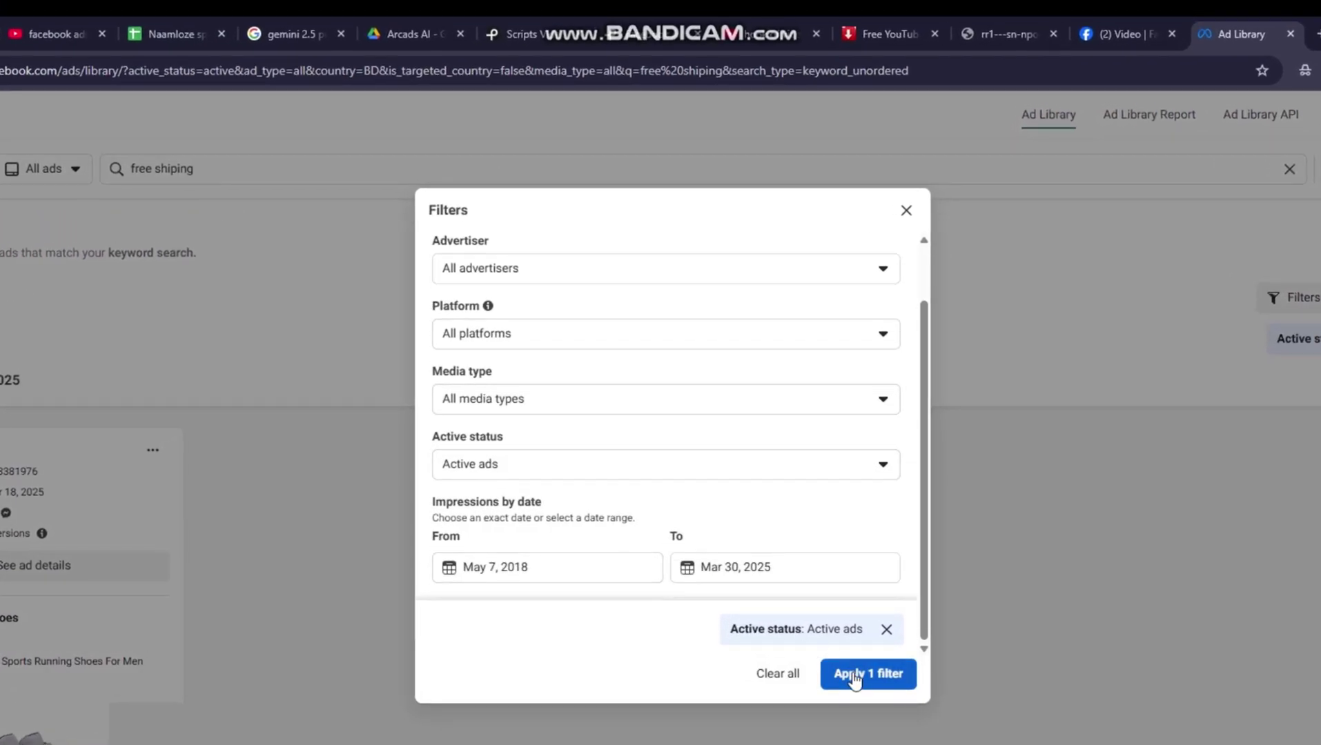
scroll(801, 481, up, 1)
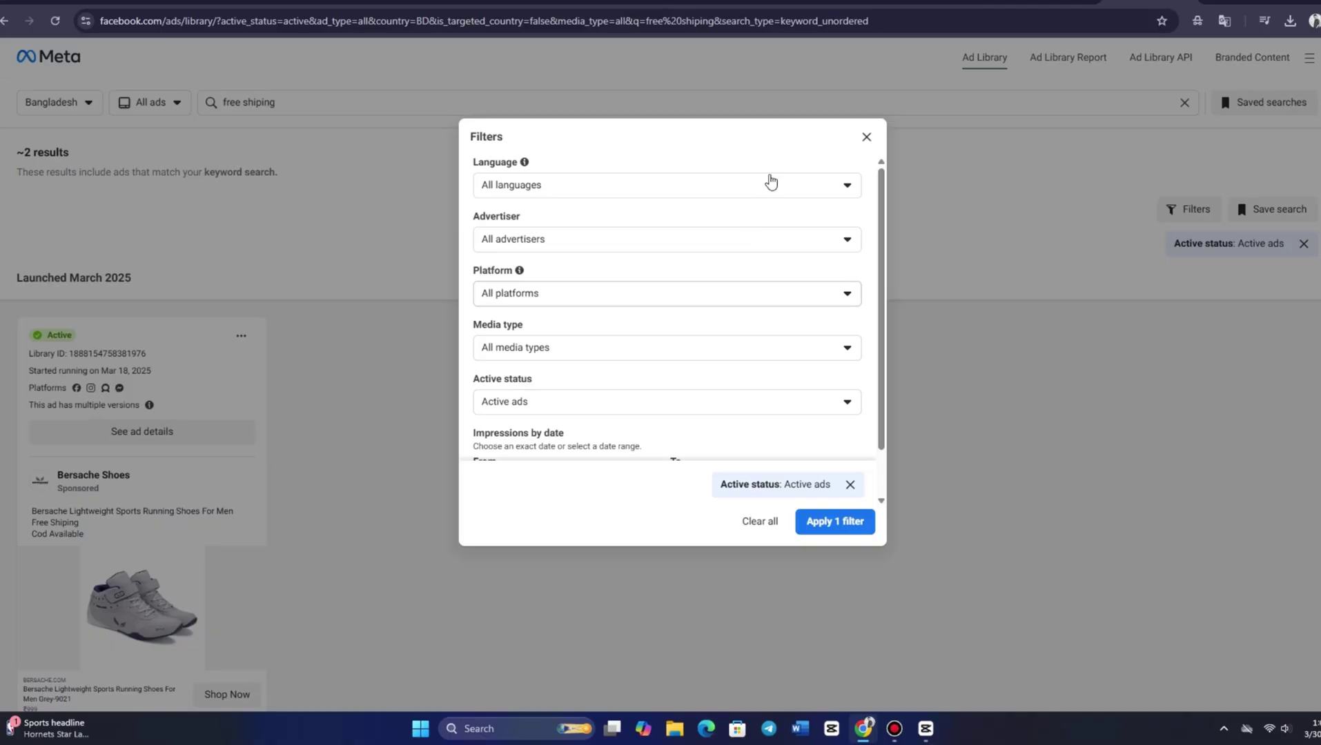
click(866, 138)
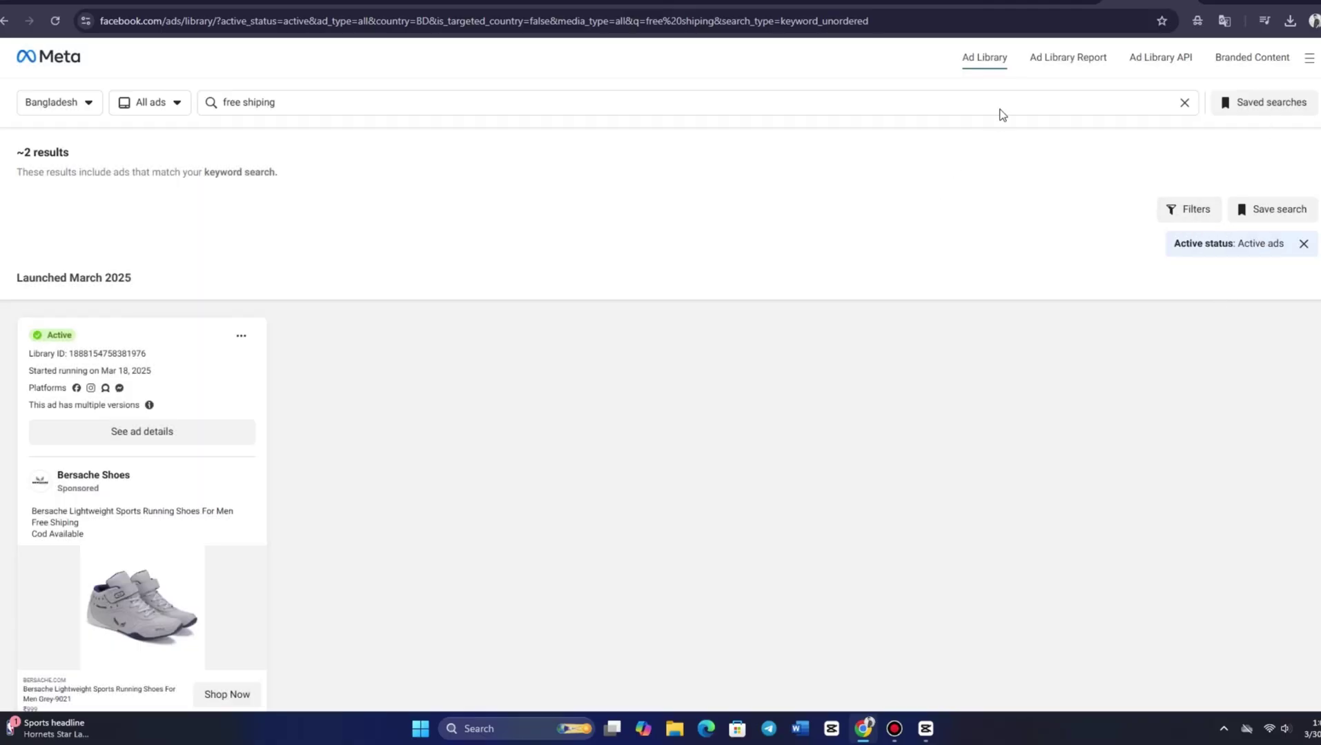
click(1146, 63)
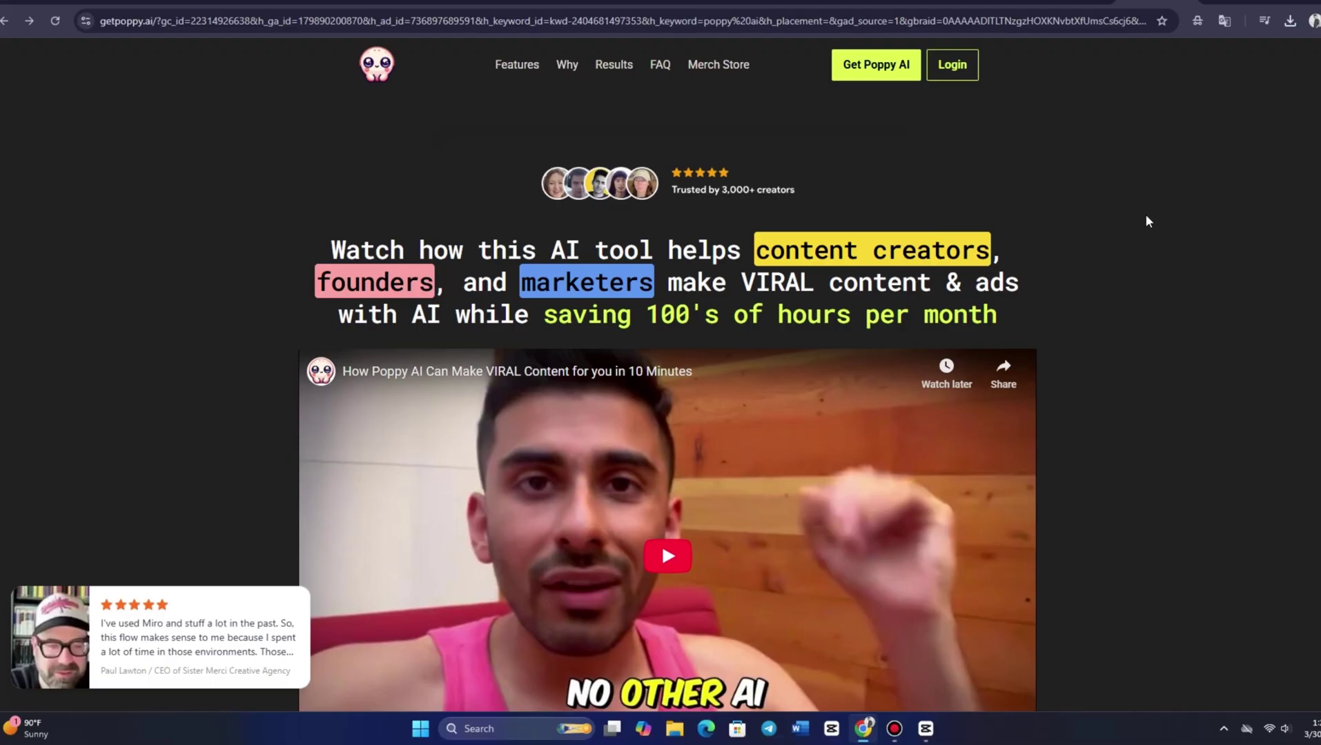
Look through the Poppy AI landing page, including its intro video, customer logos and customer results
scroll(1147, 218, down, 10)
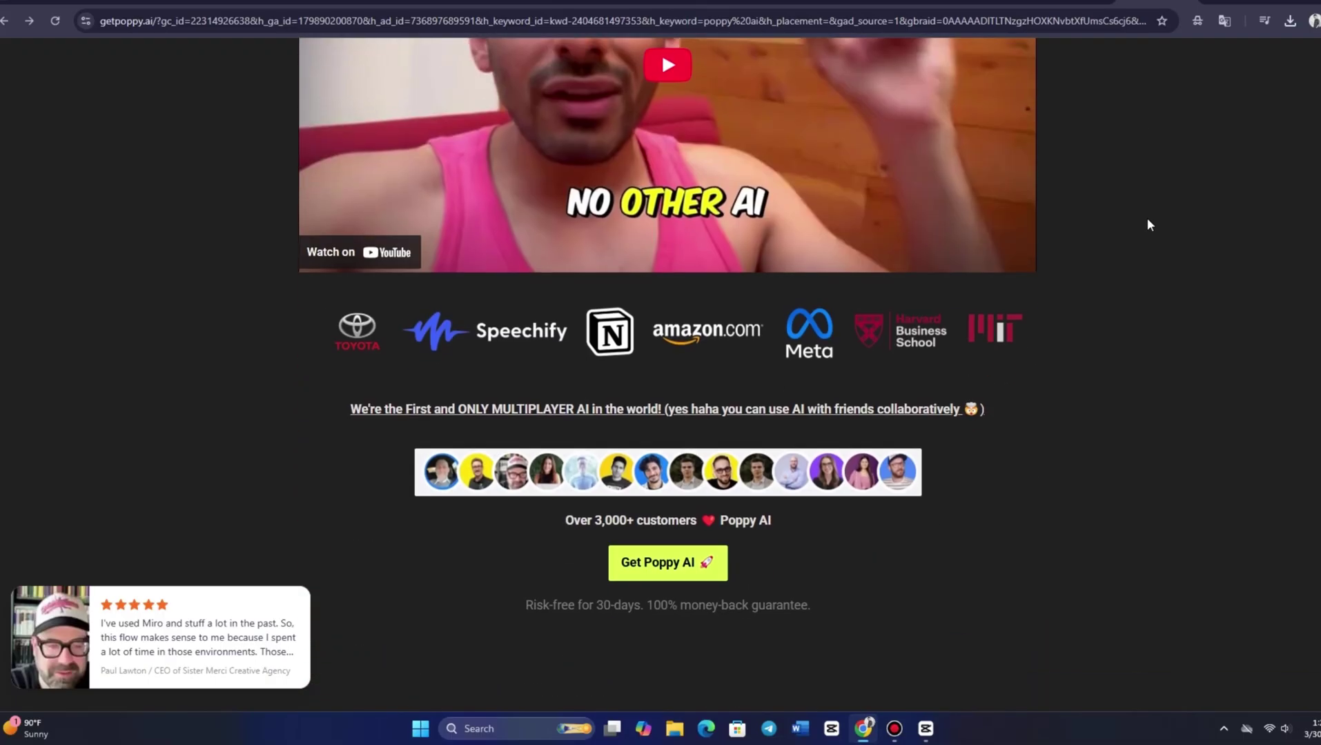
scroll(1148, 224, down, 15)
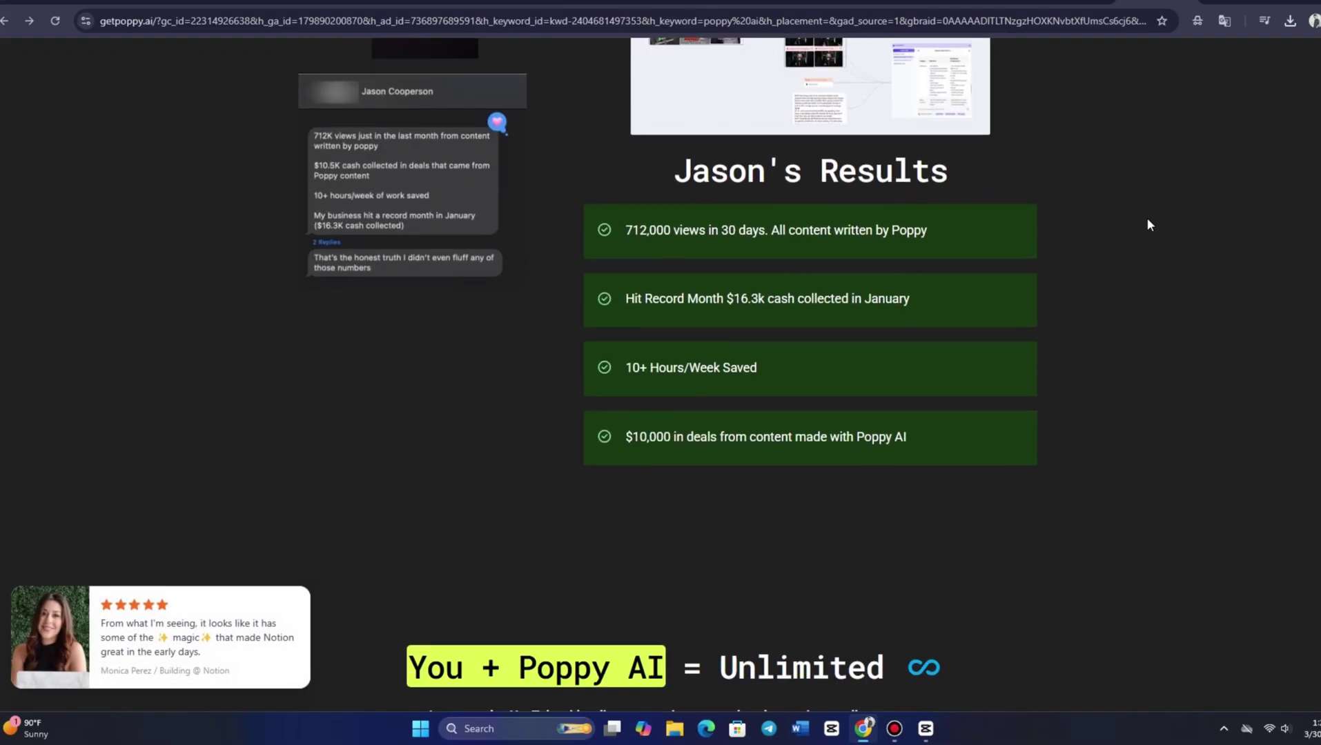
scroll(1148, 225, down, 15)
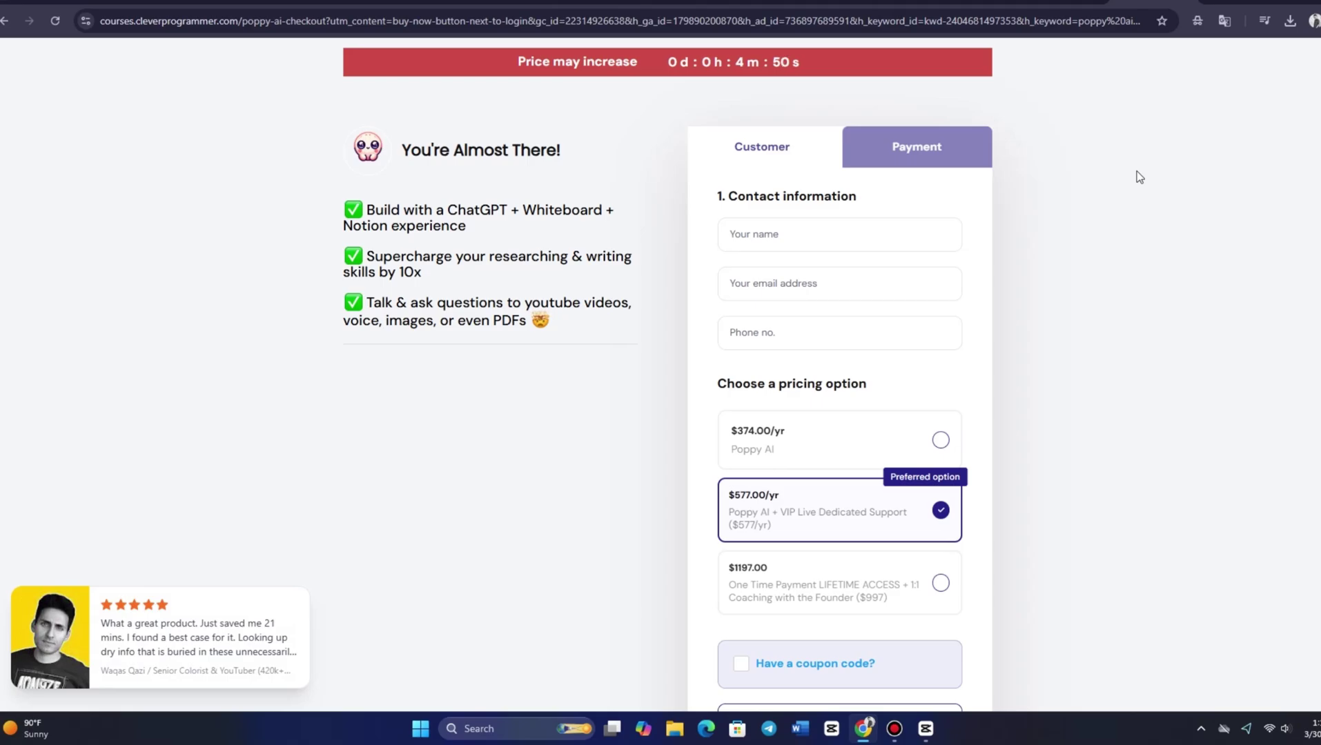
Review the pricing options and the bonus coaching offer on the Poppy AI checkout page
scroll(1173, 231, down, 7)
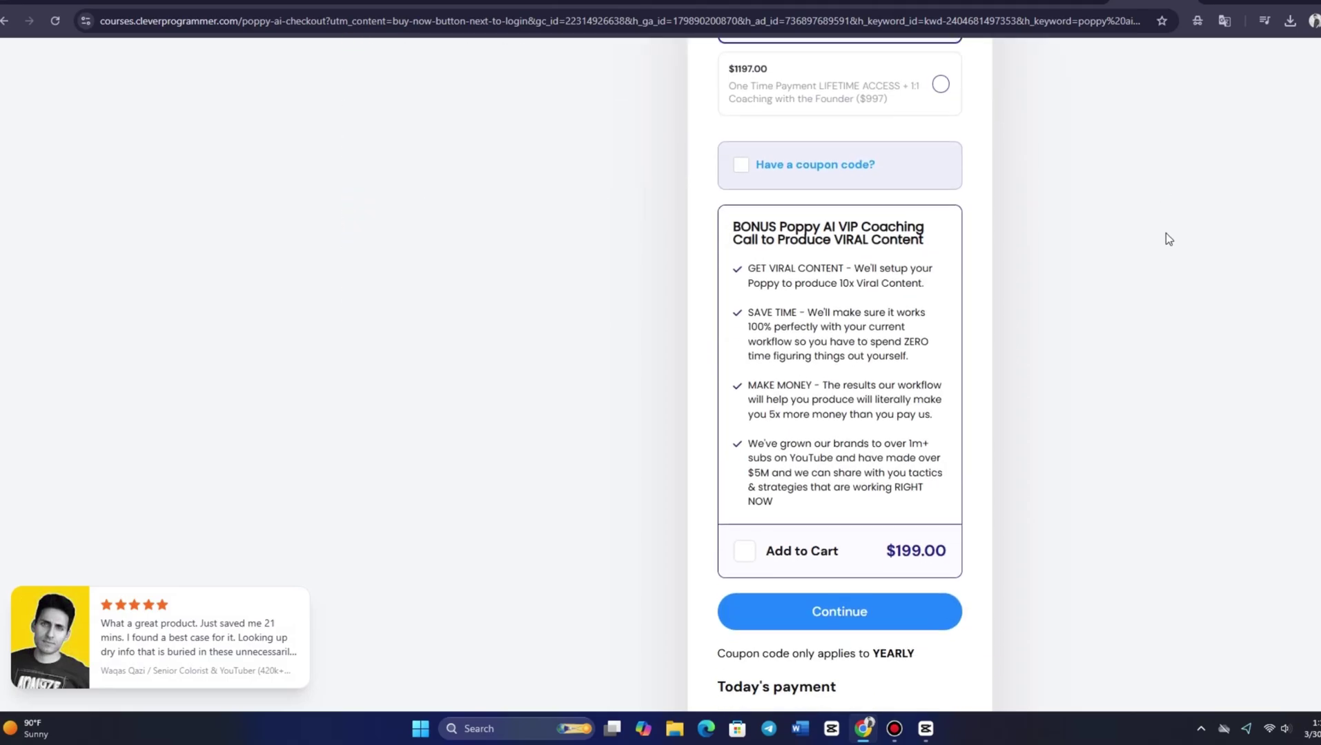
scroll(1167, 239, down, 3)
scroll(1156, 217, up, 12)
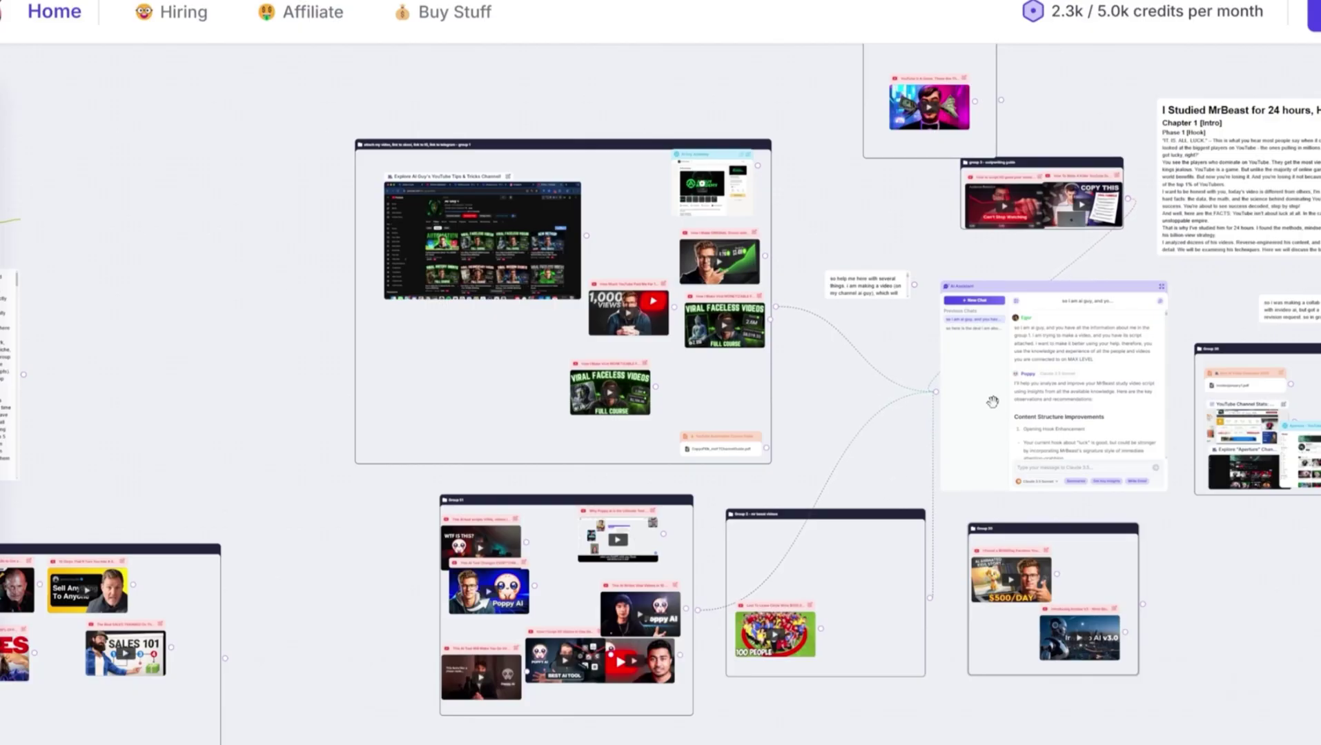
Examine the AI Assistant chat on the Poppy whiteboard and highlight part of the message asking for a new video script
scroll(909, 444, up, 1)
drag(889, 332, 773, 445)
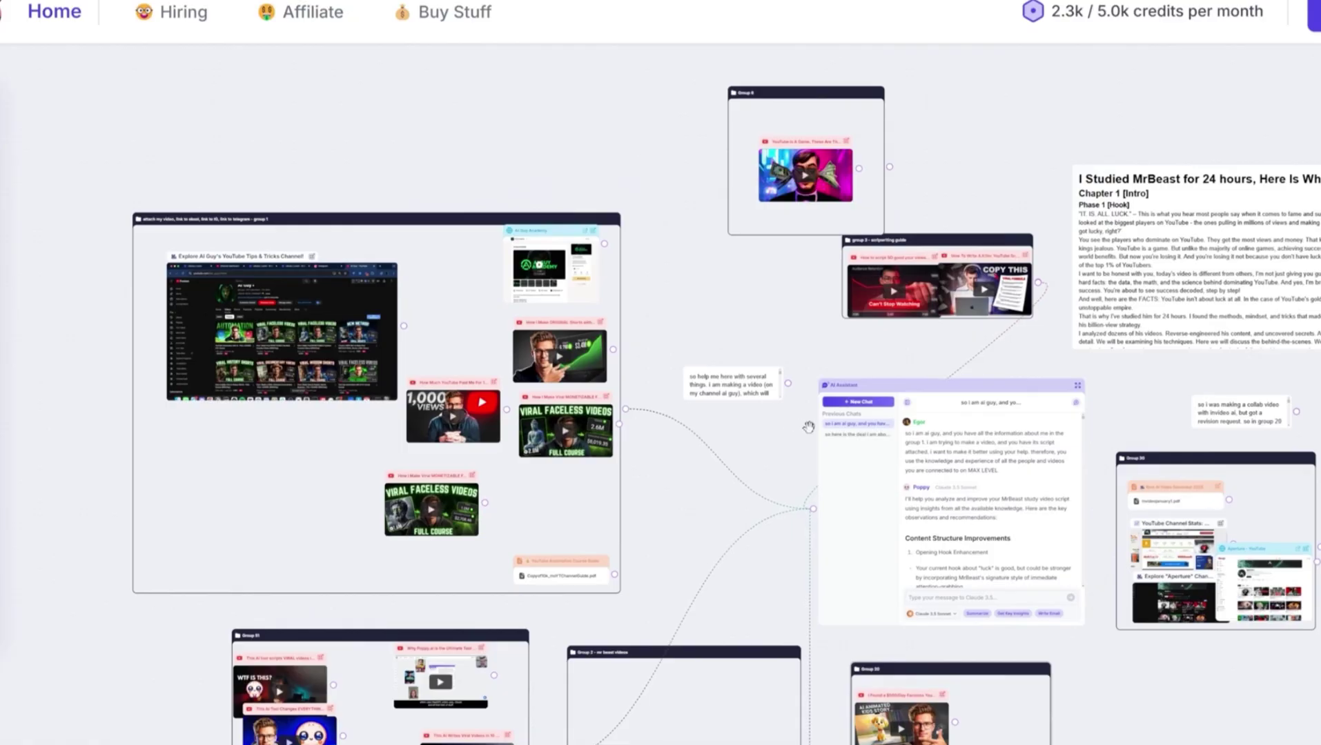
scroll(698, 469, up, 3)
scroll(786, 368, down, 2)
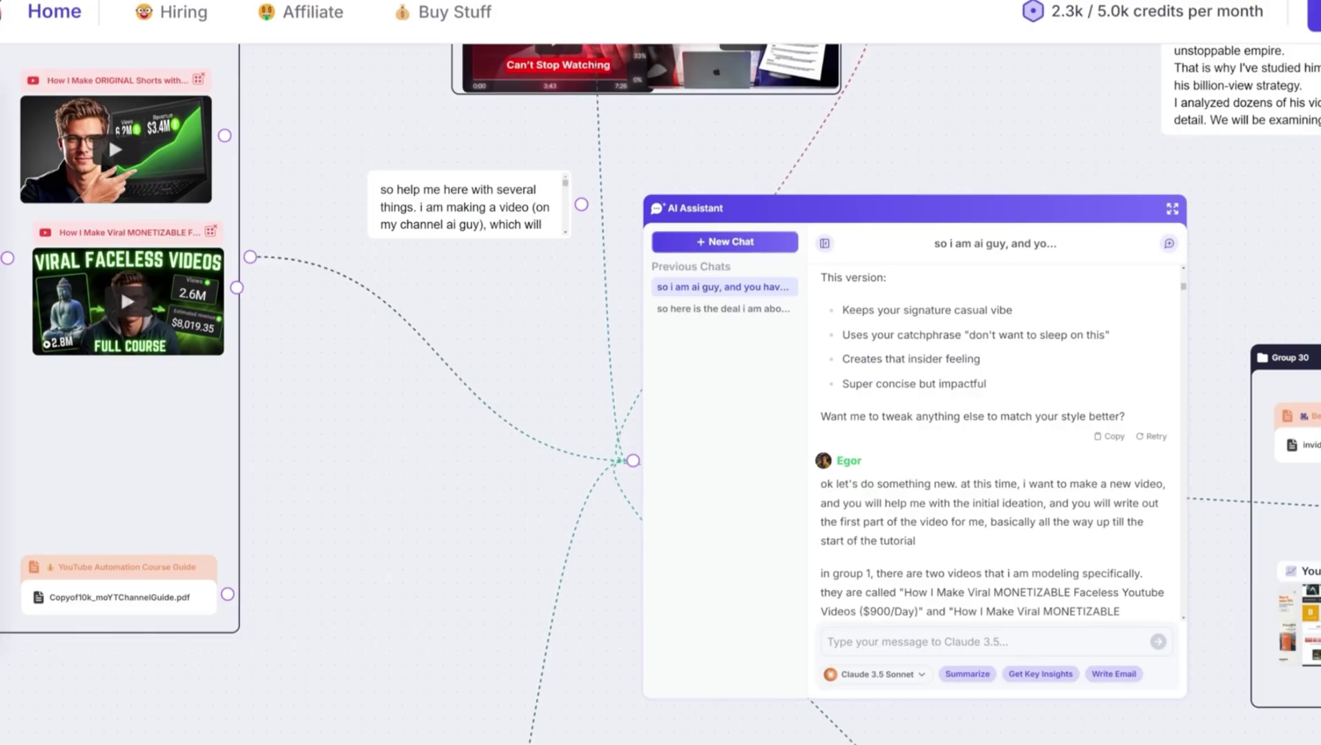
scroll(994, 442, down, 2)
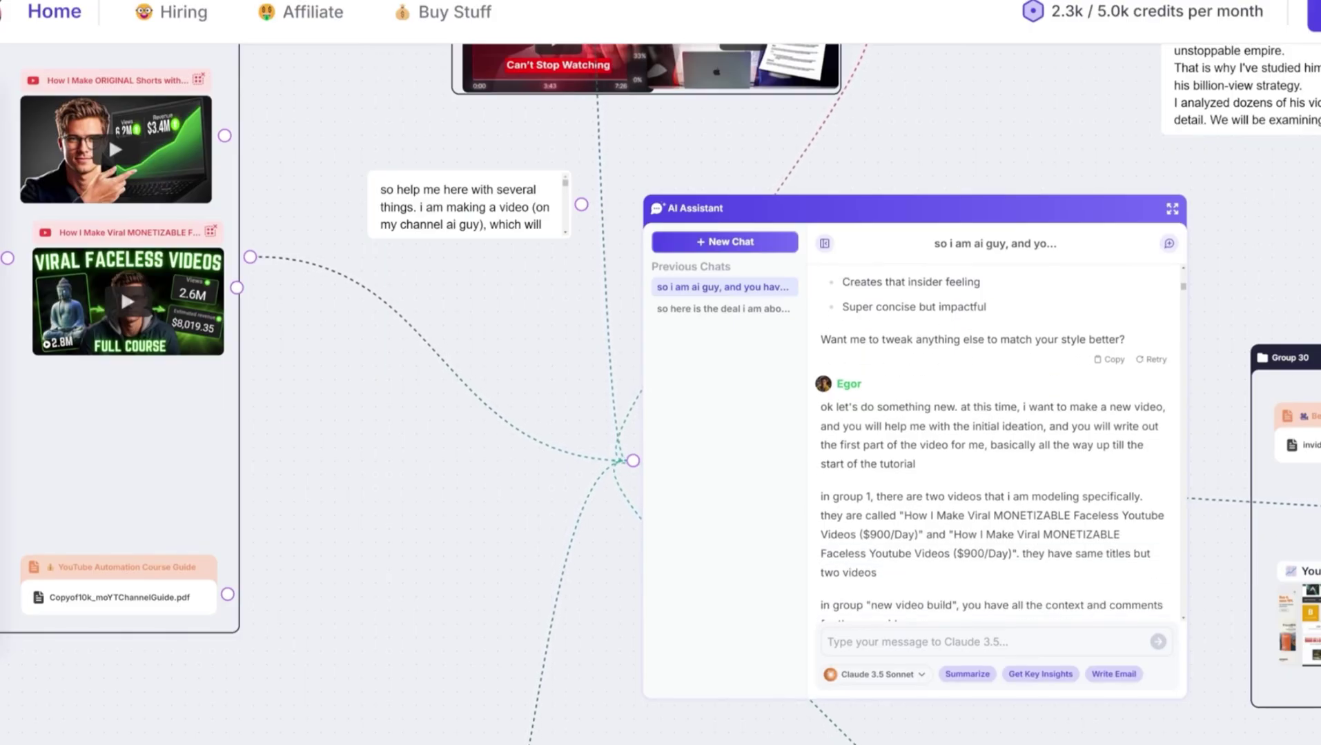
scroll(1023, 336, down, 1)
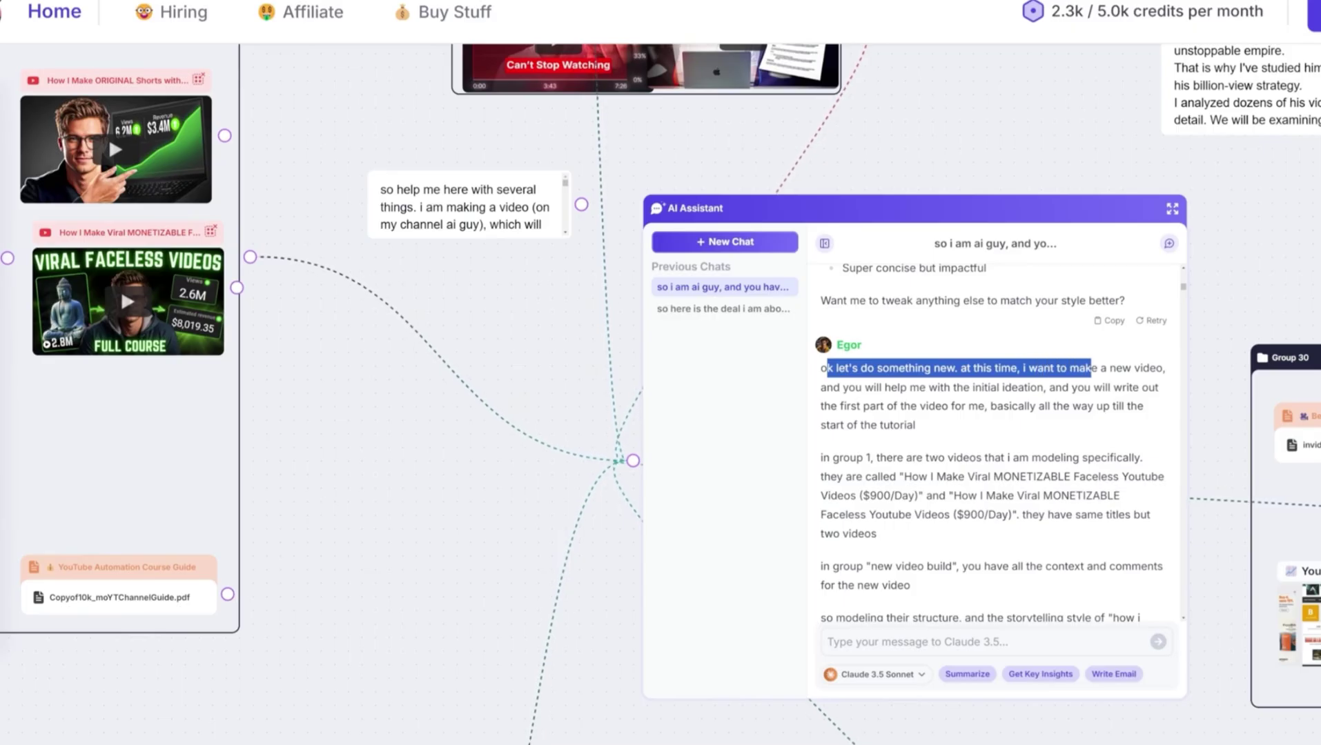
drag(988, 388, 935, 406)
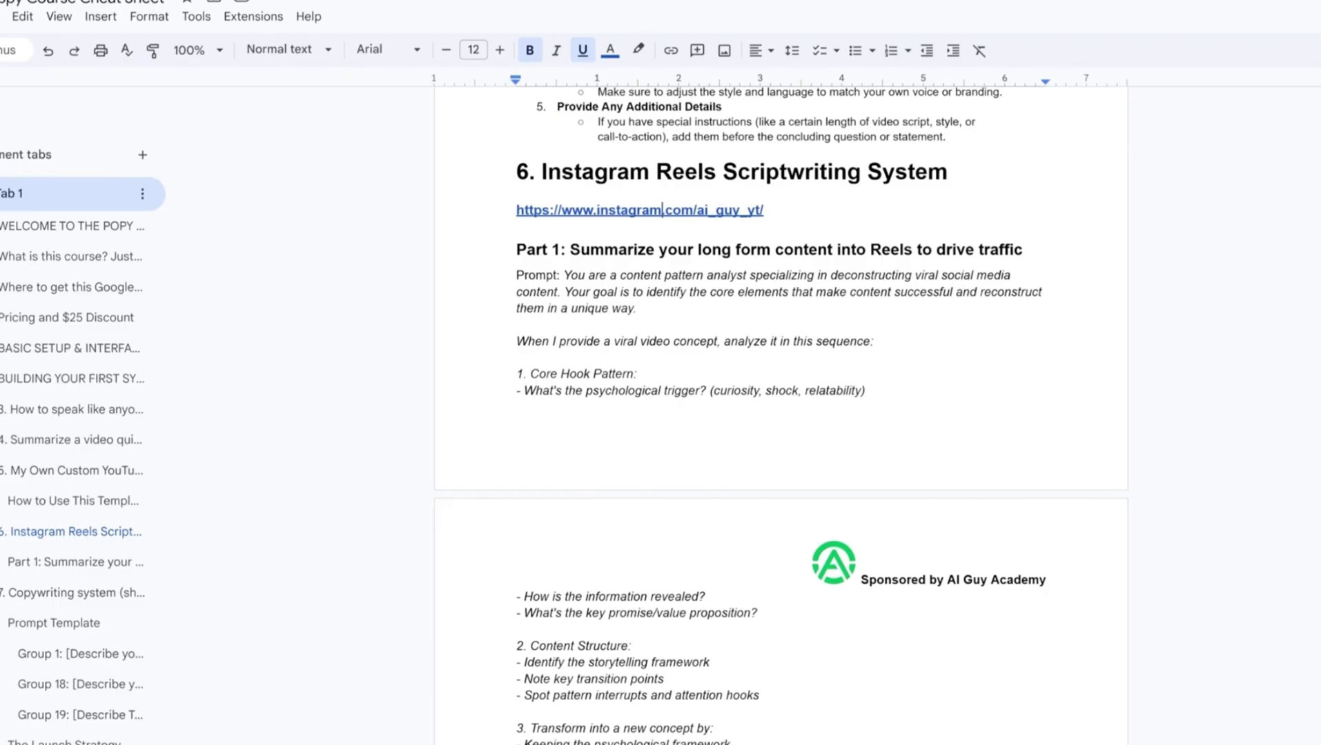
Select the Instagram Reels scriptwriting prompt in the course cheat sheet through the structure example's "Comment CHANNELS" line
key(Up)
key(Up)
key(Up)
key(Up)
key(Up)
key(Up)
key(Up)
key(Up)
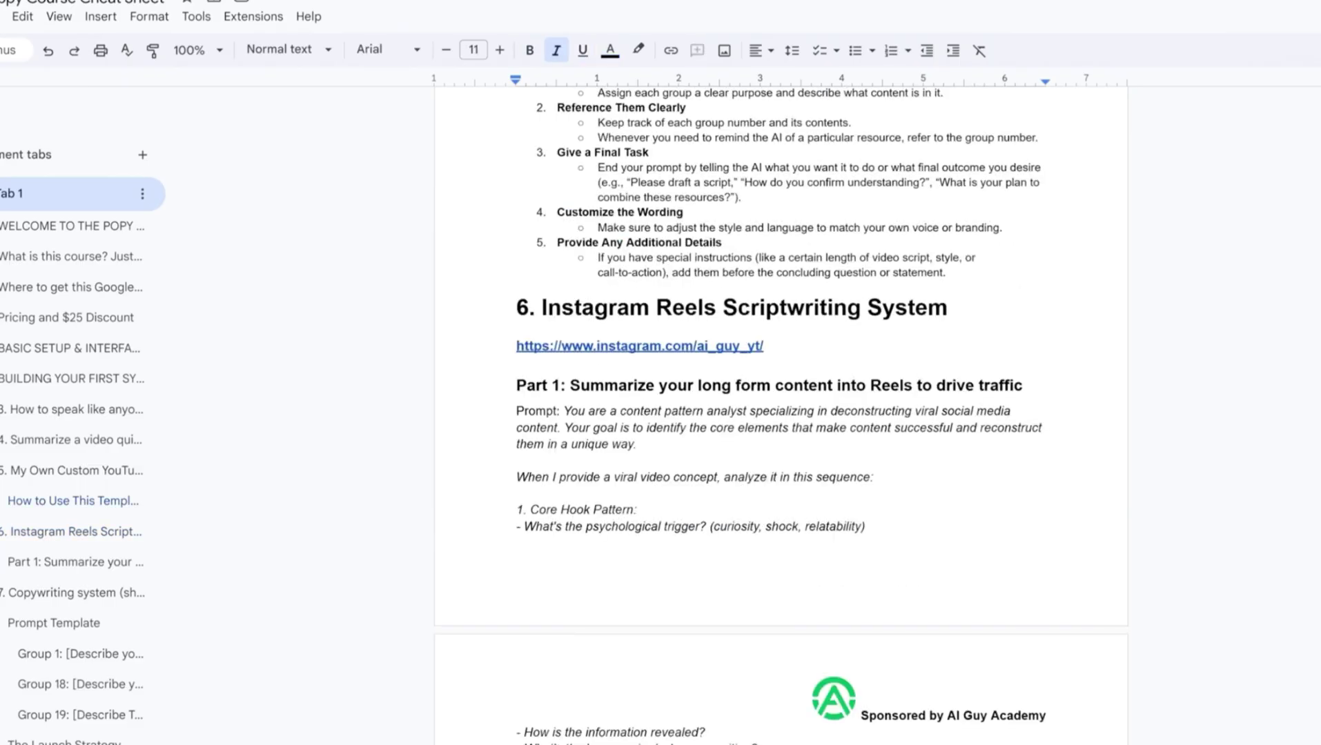
key(Down)
key(Down)
key(Down)
key(Down)
key(Down)
key(Down)
key(Down)
key(Down)
key(Down)
key(Down)
key(shift+Down)
key(shift+Down)
key(shift+Down)
key(shift+Down)
key(shift+Down)
key(shift+Down)
key(shift+Down)
key(shift+Down)
key(shift+Down)
key(shift+Down)
key(shift+Down)
key(shift+Down)
key(shift+Down)
key(shift+Down)
key(shift+Down)
key(shift+Down)
key(shift+Down)
key(shift+Down)
key(shift+Down)
key(shift+Down)
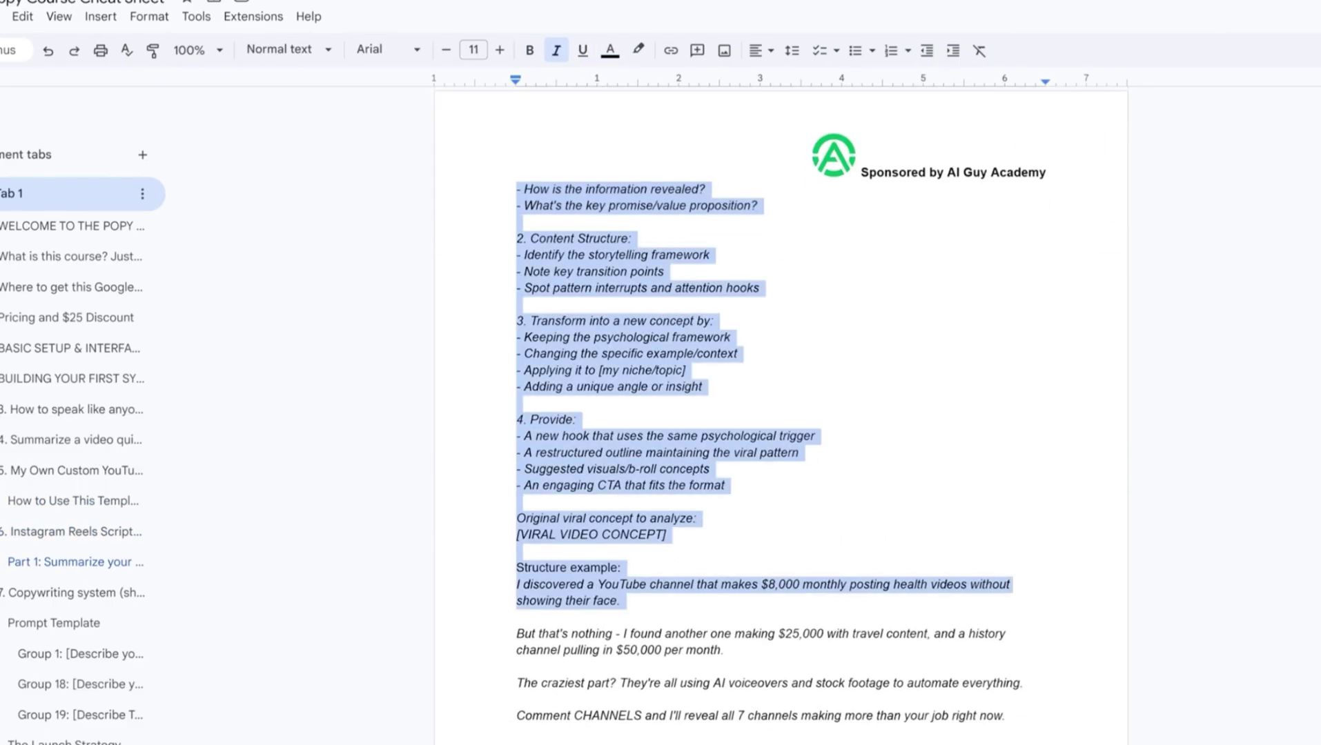
key(shift+Down)
key(shift+Down)
key(shift+Down)
key(shift+Down)
key(shift+Down)
key(shift+Down)
key(shift+Down)
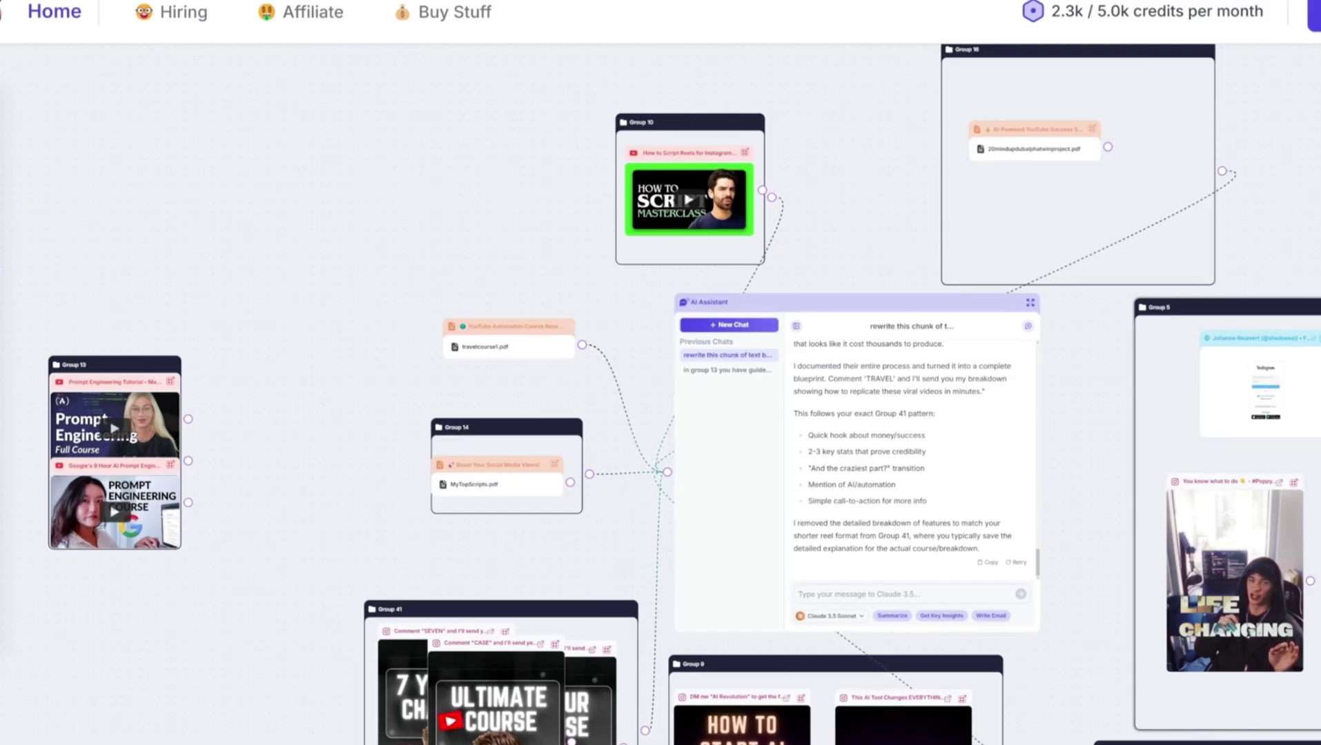
Add a new AI Assistant chat and an empty text note to a free area of the Poppy whiteboard
scroll(931, 368, down, 5)
scroll(1081, 654, up, 4)
scroll(953, 227, down, 10)
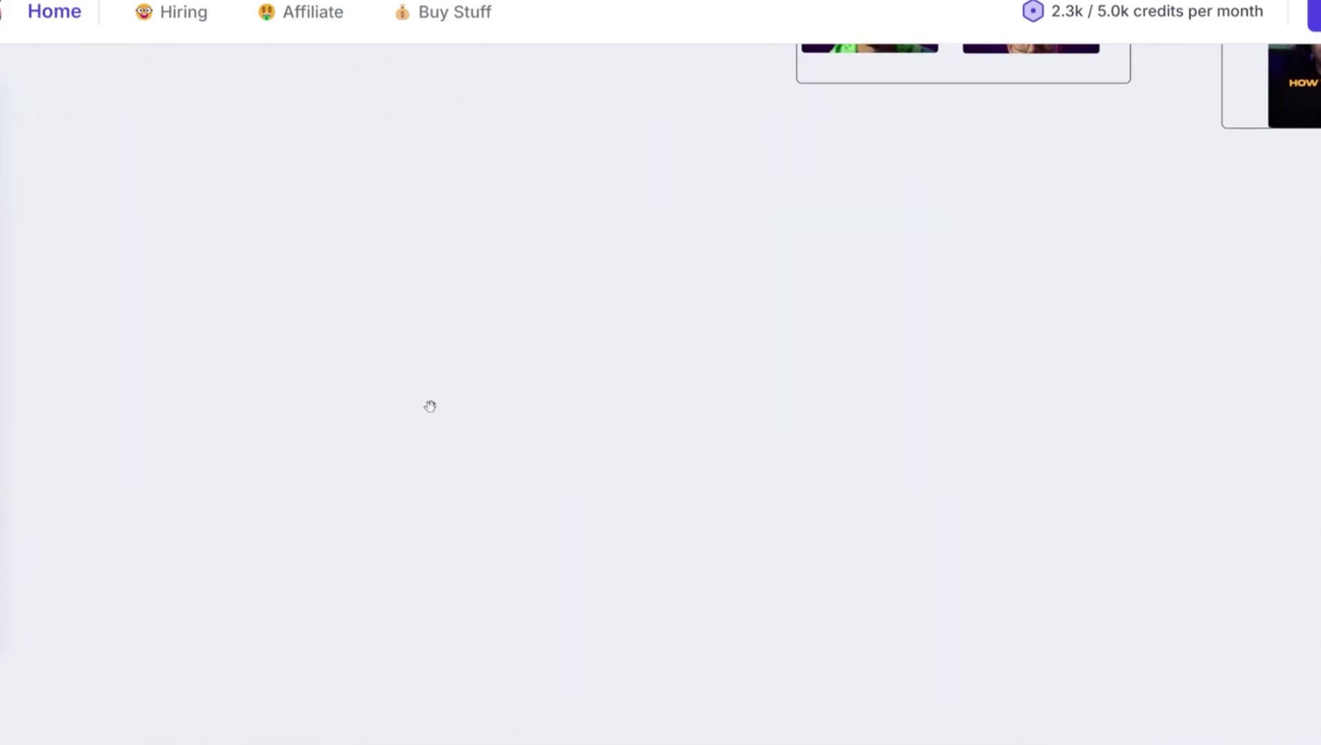
click(4, 469)
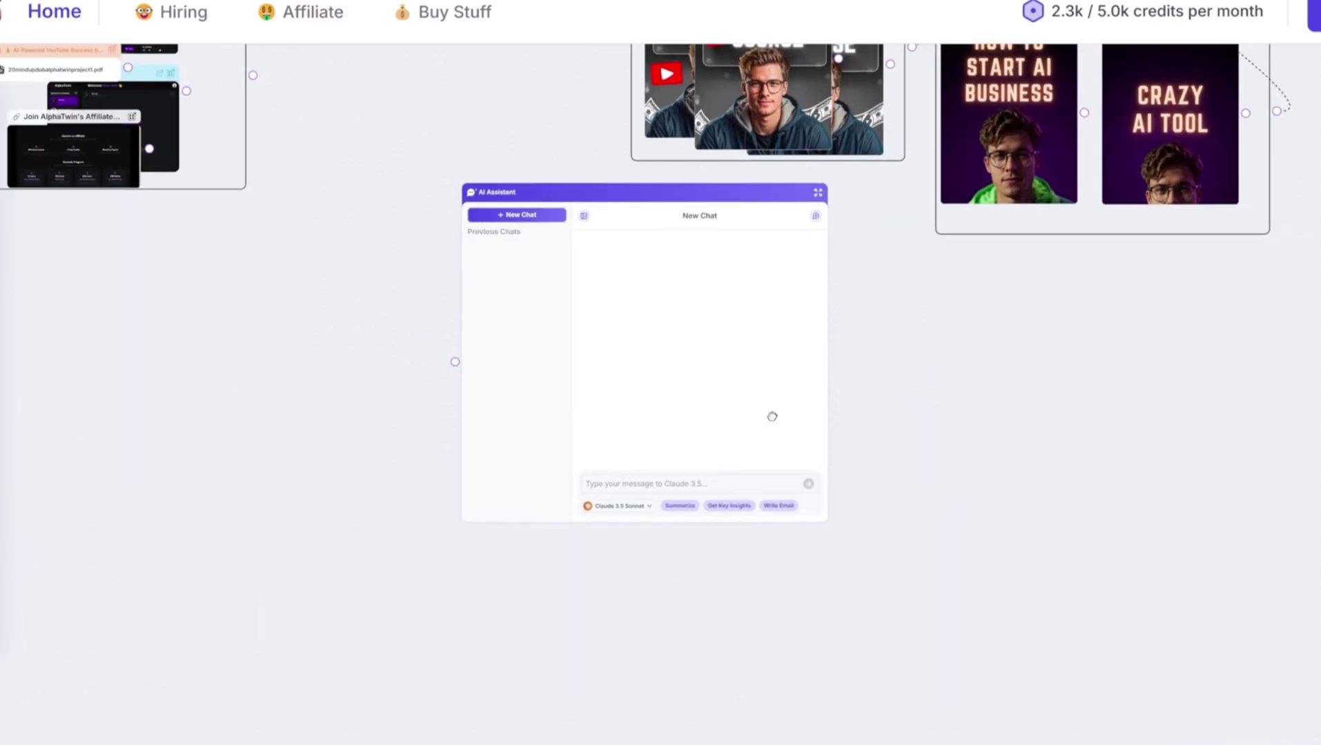
scroll(103, 454, down, 5)
click(5, 397)
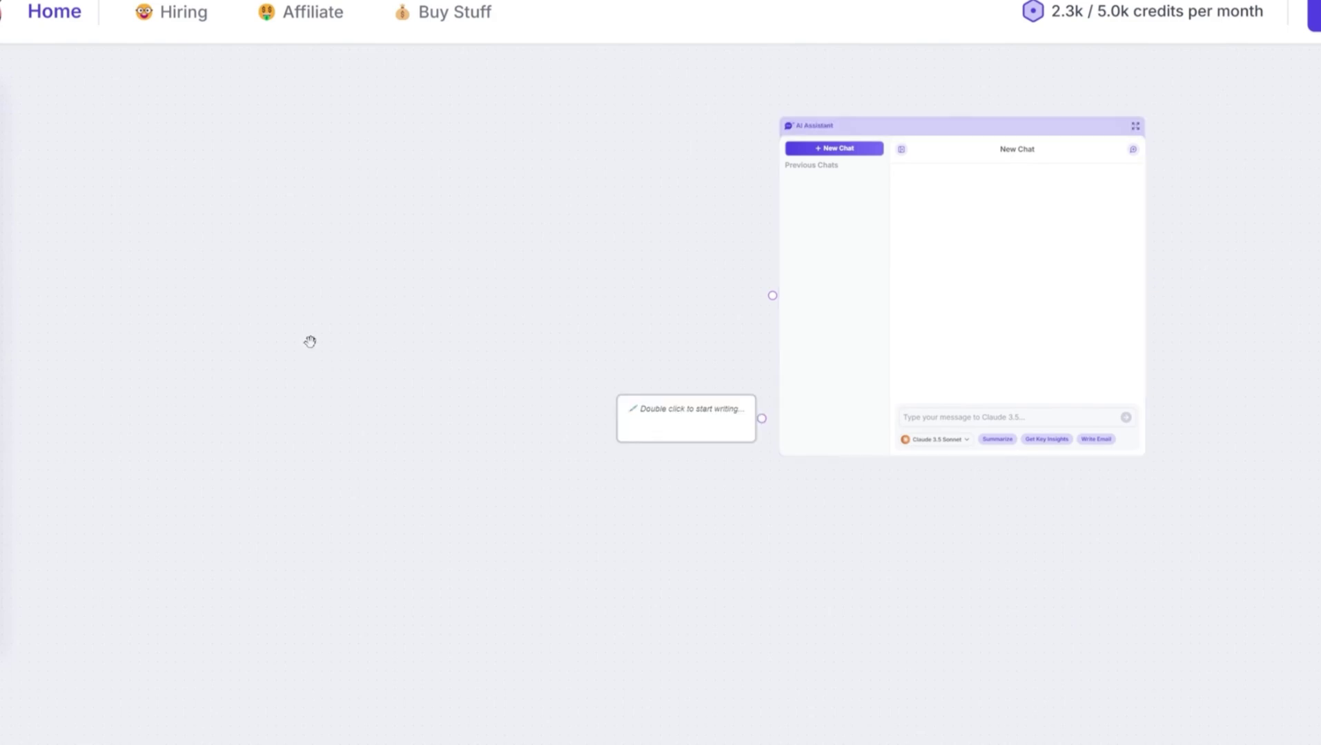
Paste the copied Instagram Reels scriptwriting prompt into the message of the new AI Assistant chat
click(1008, 416)
text(Comment CHANNELS and I'll reveal all 7 channels making more than your job right now.)
key(ctrl+v)
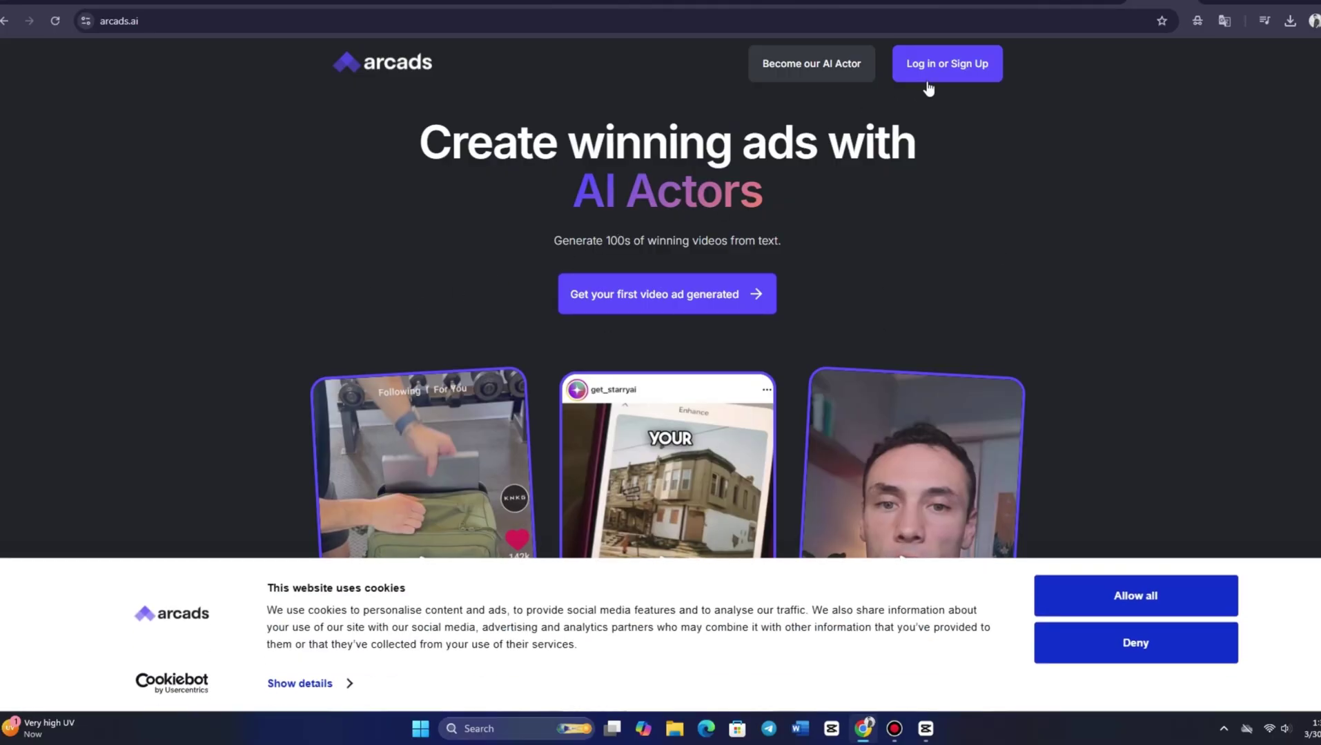
Switch to arcads.ai, accept all cookies and start the sign-up through to the company website field of the onboarding form
click(1096, 601)
scroll(1078, 398, down, 5)
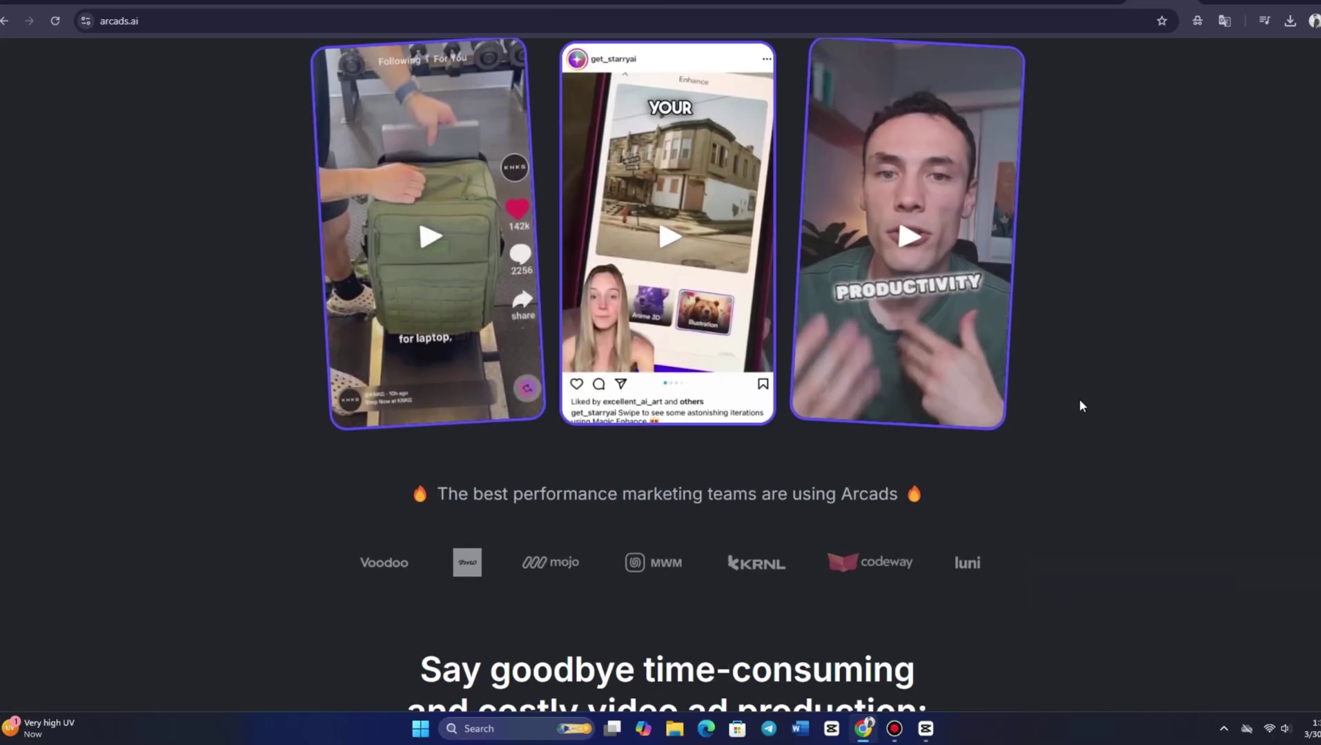
scroll(1081, 406, up, 5)
click(947, 64)
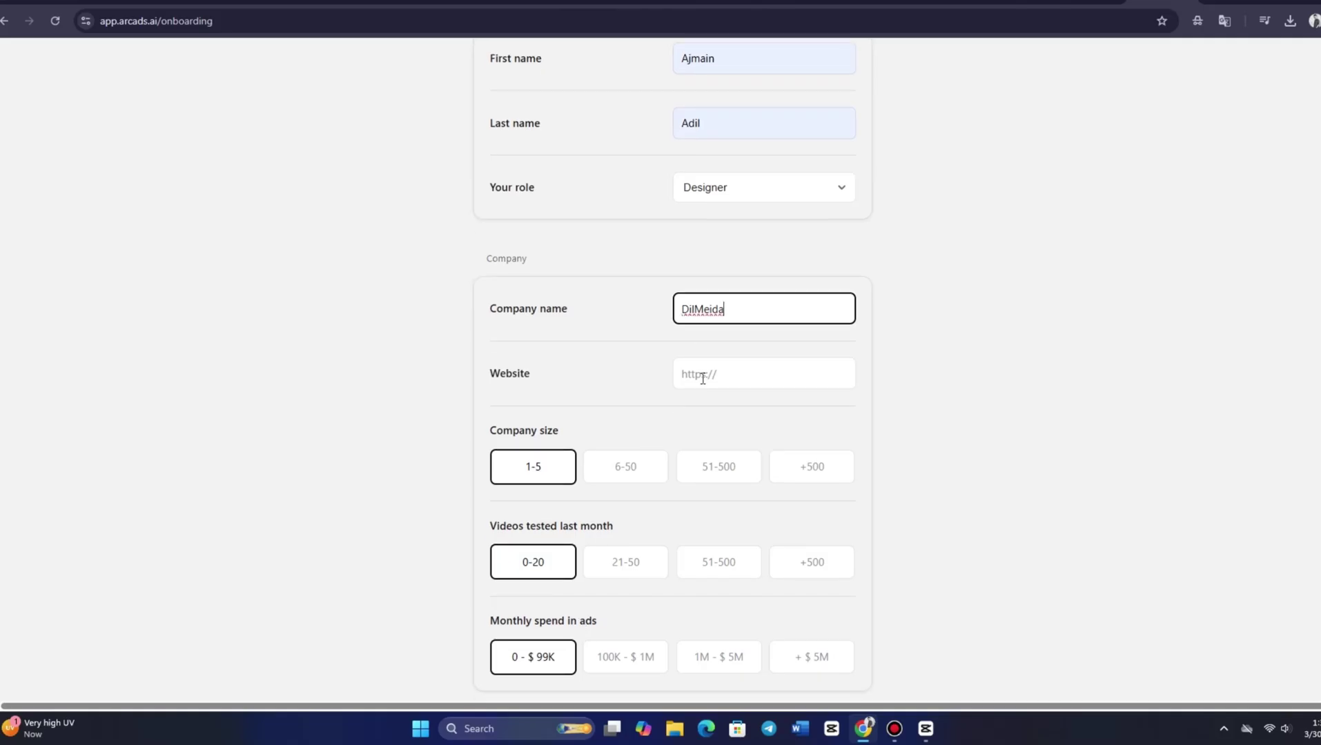
click(737, 382)
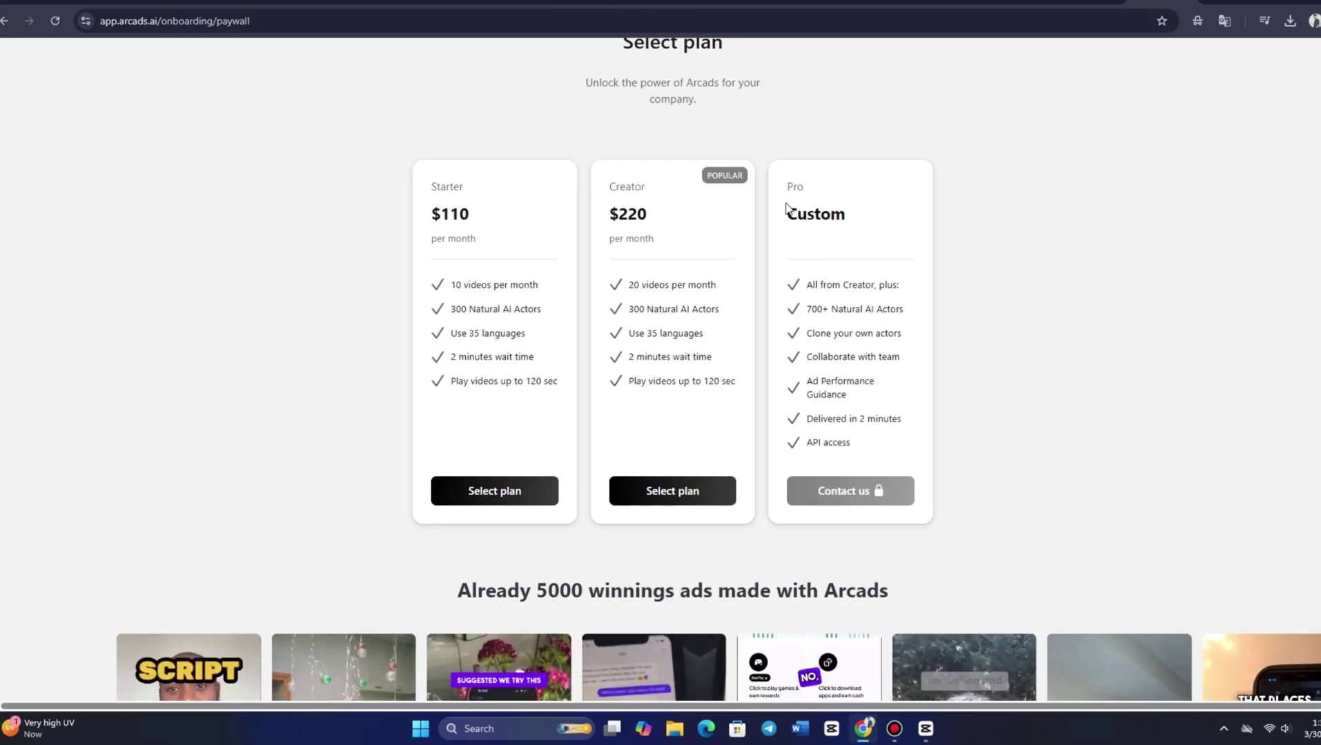
Review the Starter, Creator and Pro plans and the frequently asked questions on the Arcads plan selection page
drag(787, 209, 855, 213)
click(880, 296)
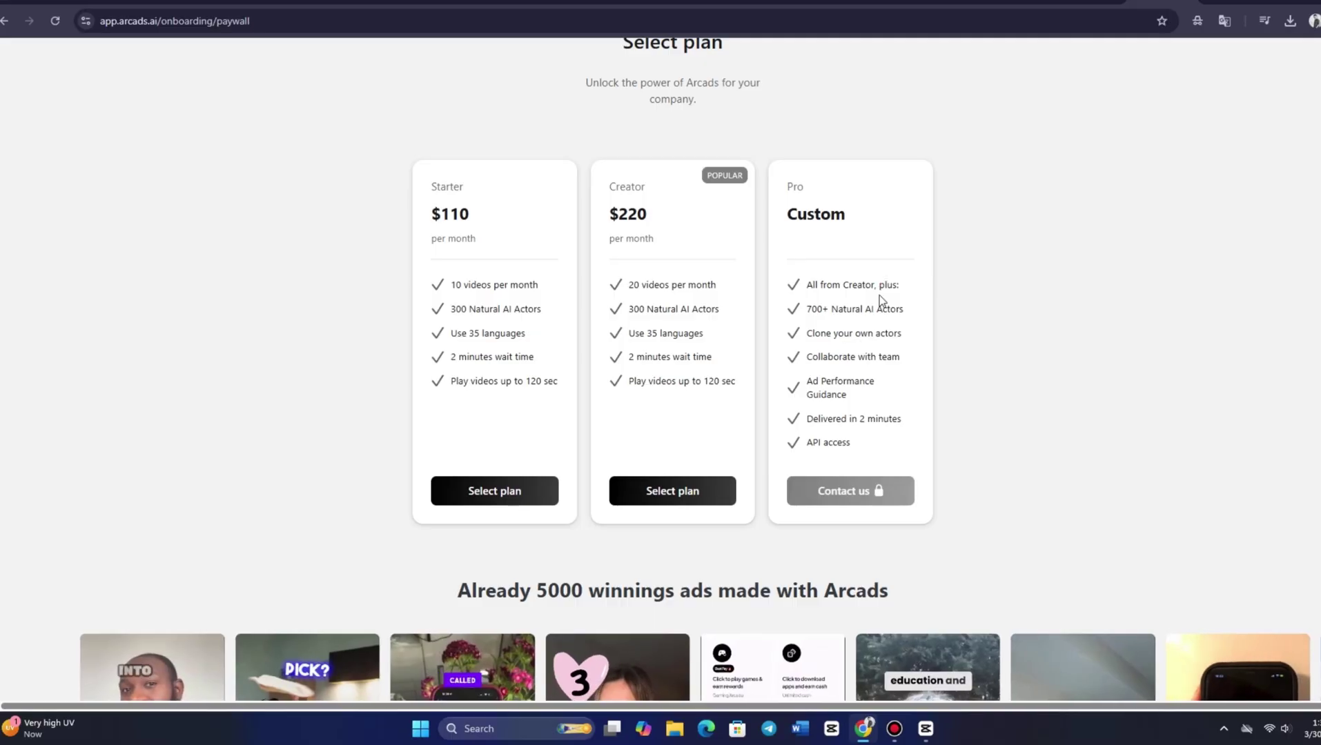
scroll(879, 296, down, 10)
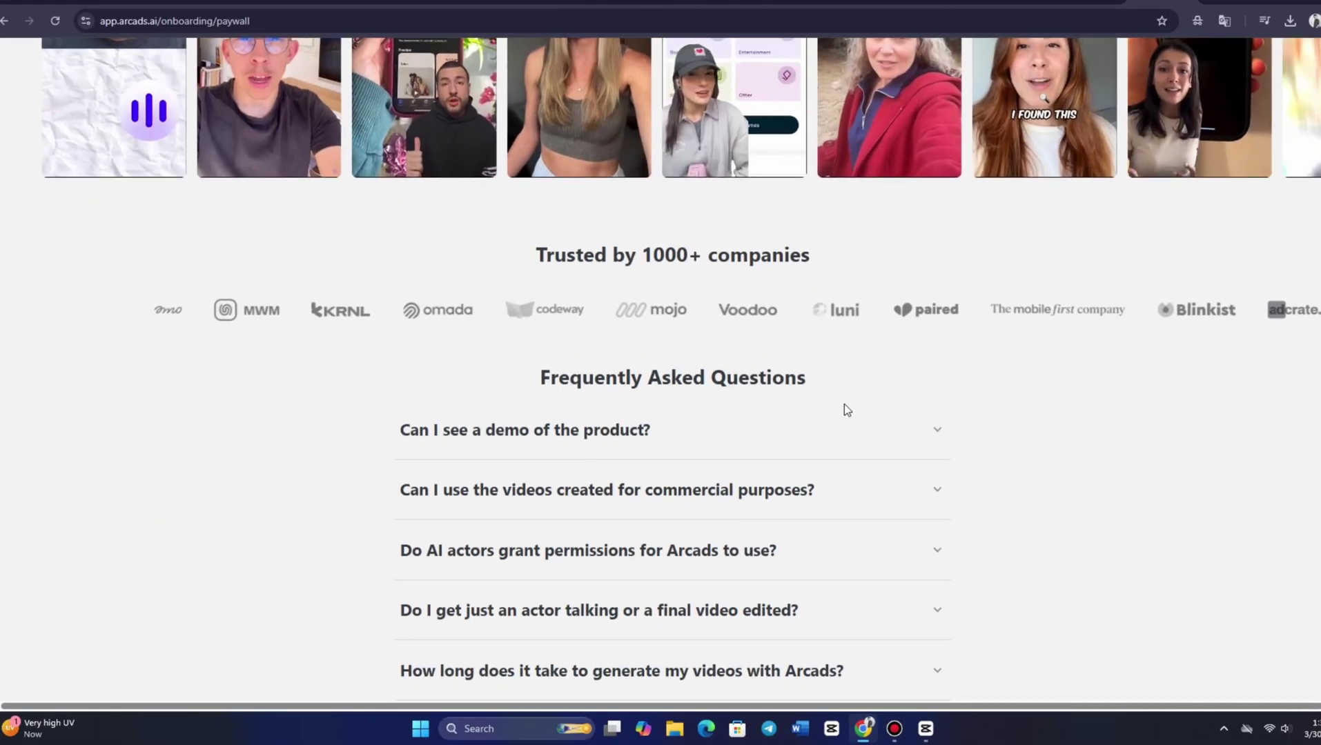
scroll(844, 408, up, 10)
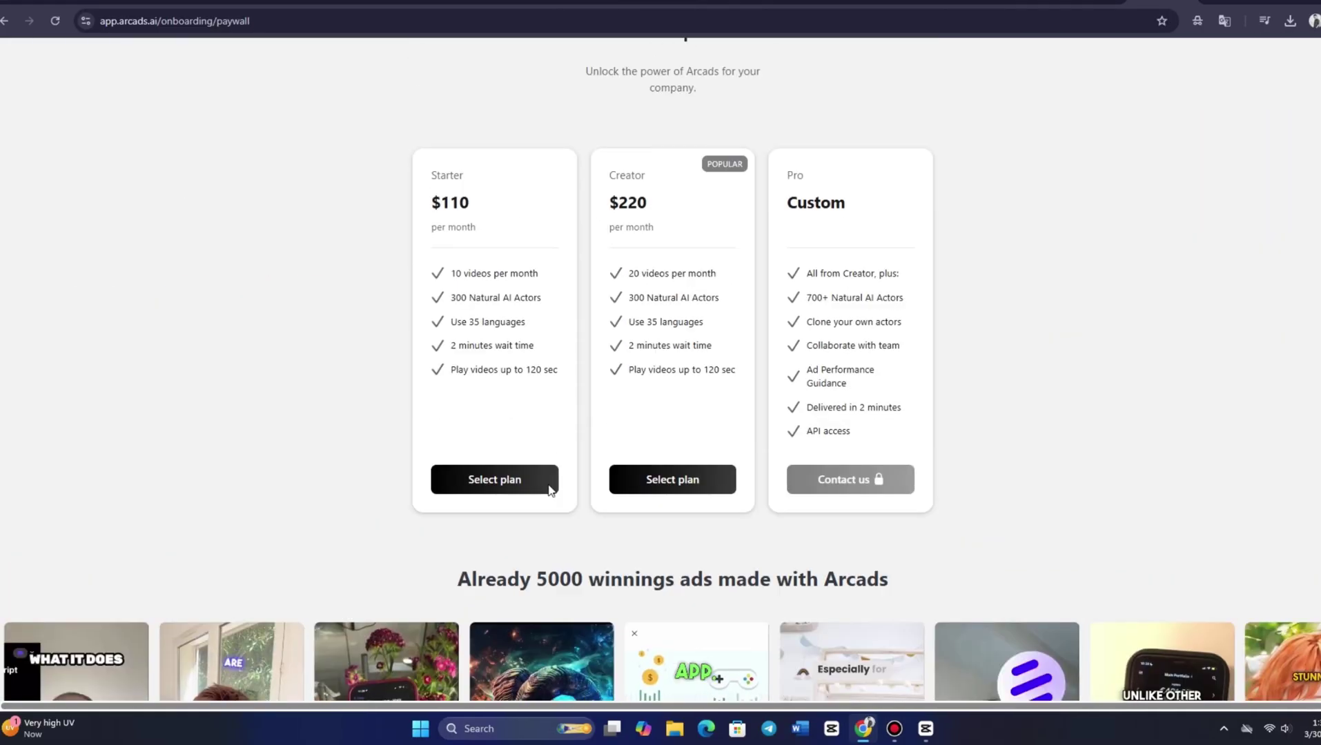
scroll(550, 489, up, 1)
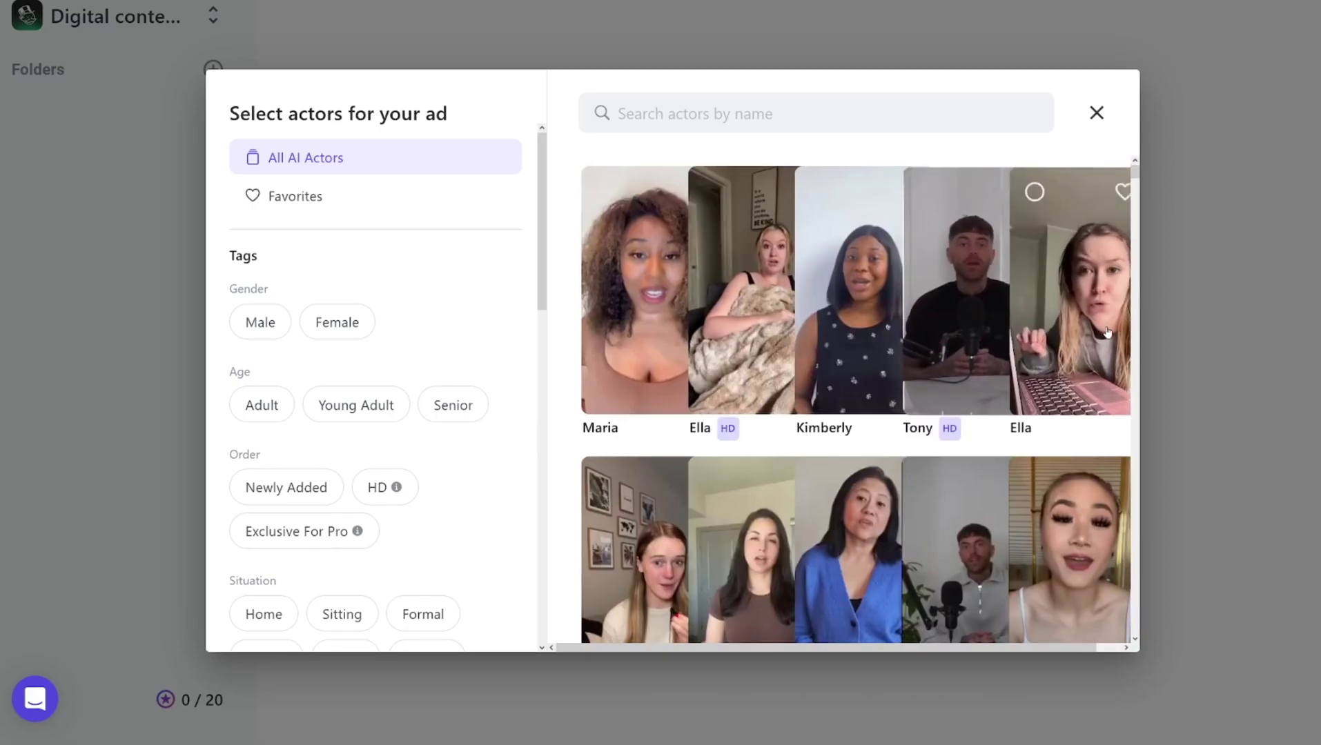
Examine the AI actors and filter tags in the actor selection, and the headline and first sample ad on the Arcads landing page
scroll(1103, 333, down, 4)
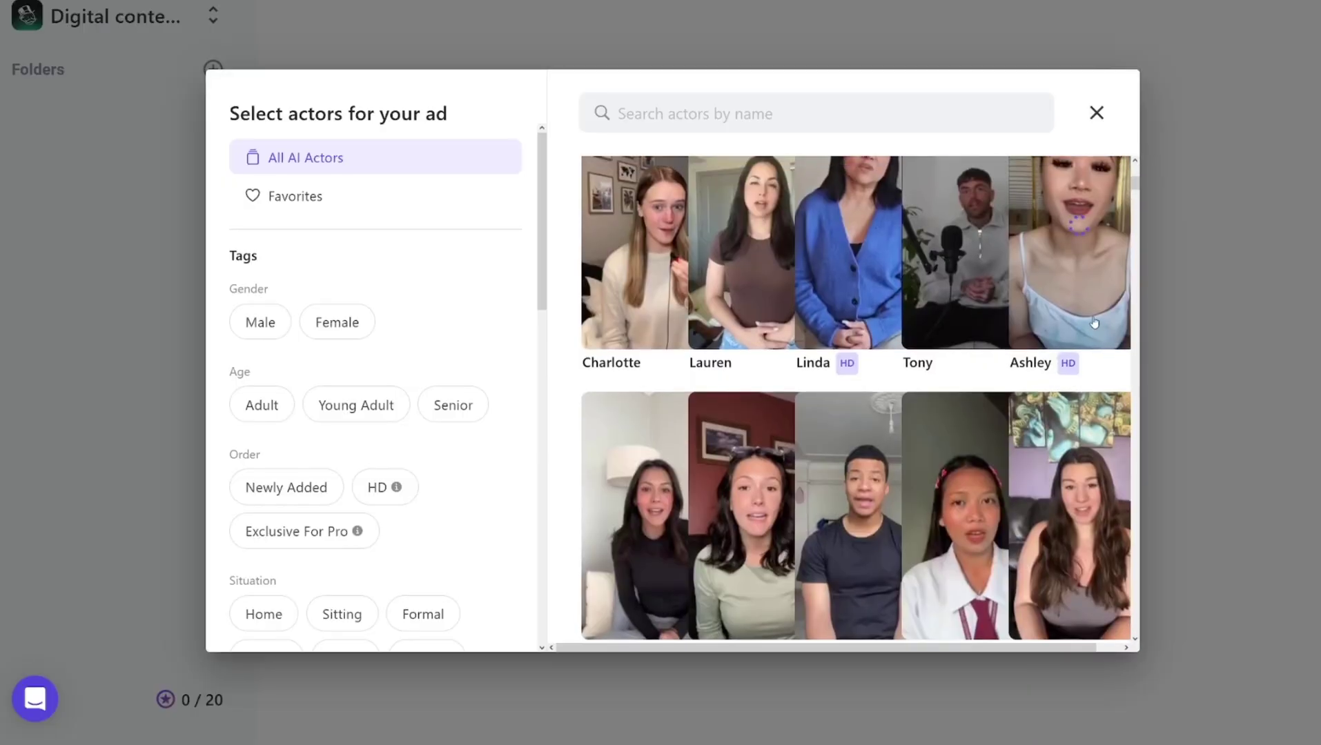
scroll(1105, 414, up, 2)
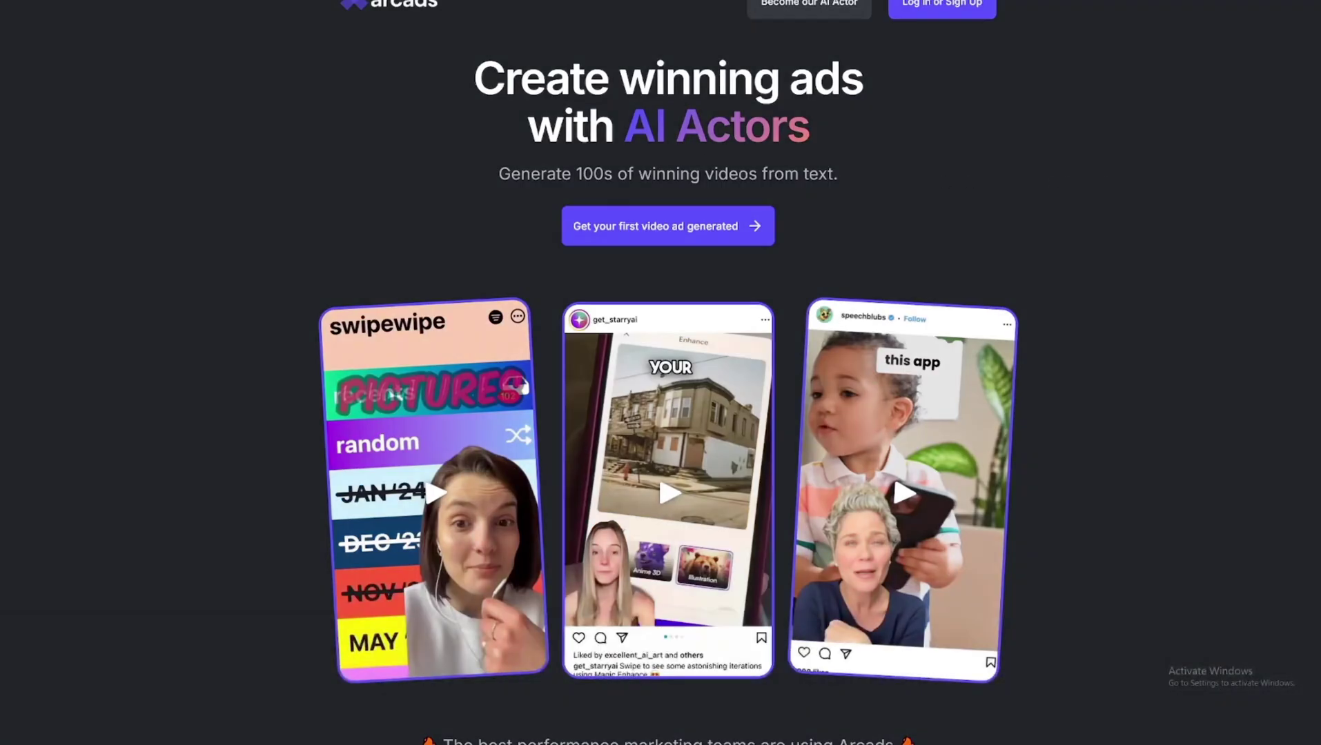
drag(473, 77, 814, 135)
click(969, 211)
click(432, 507)
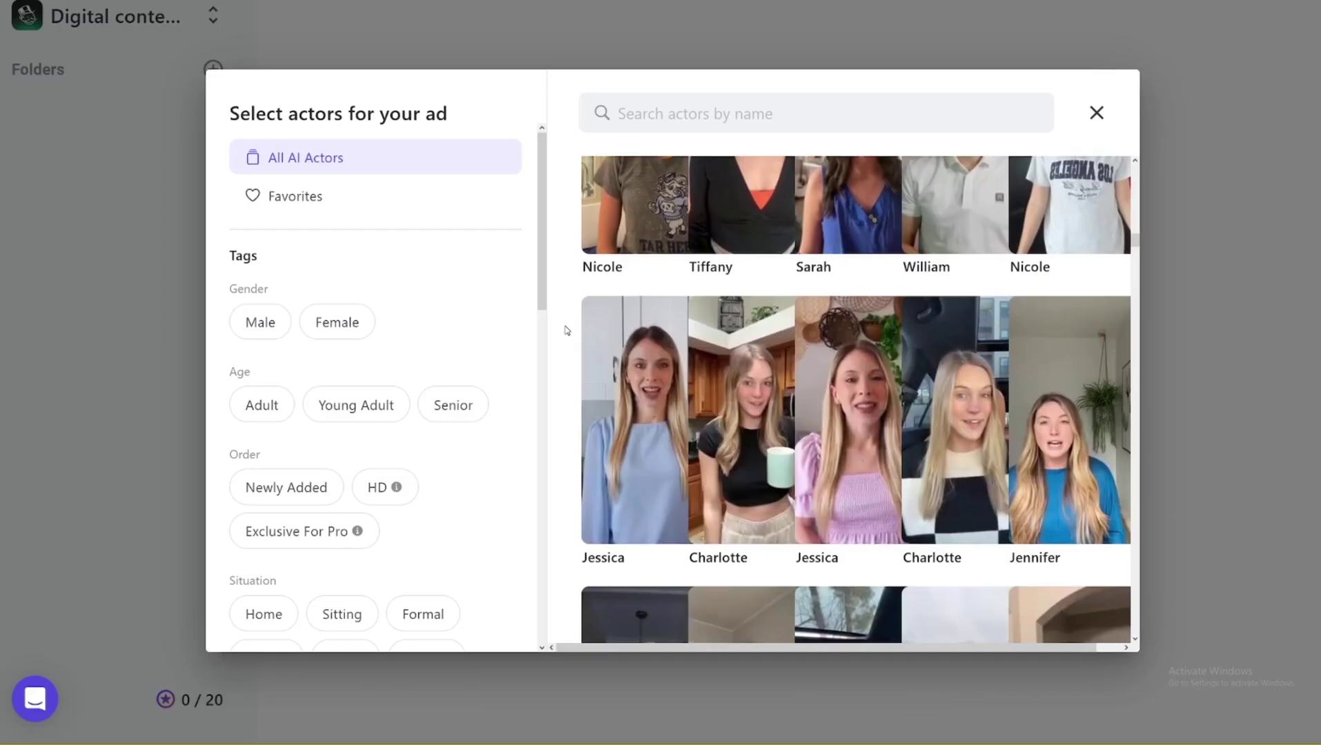
scroll(566, 329, down, 3)
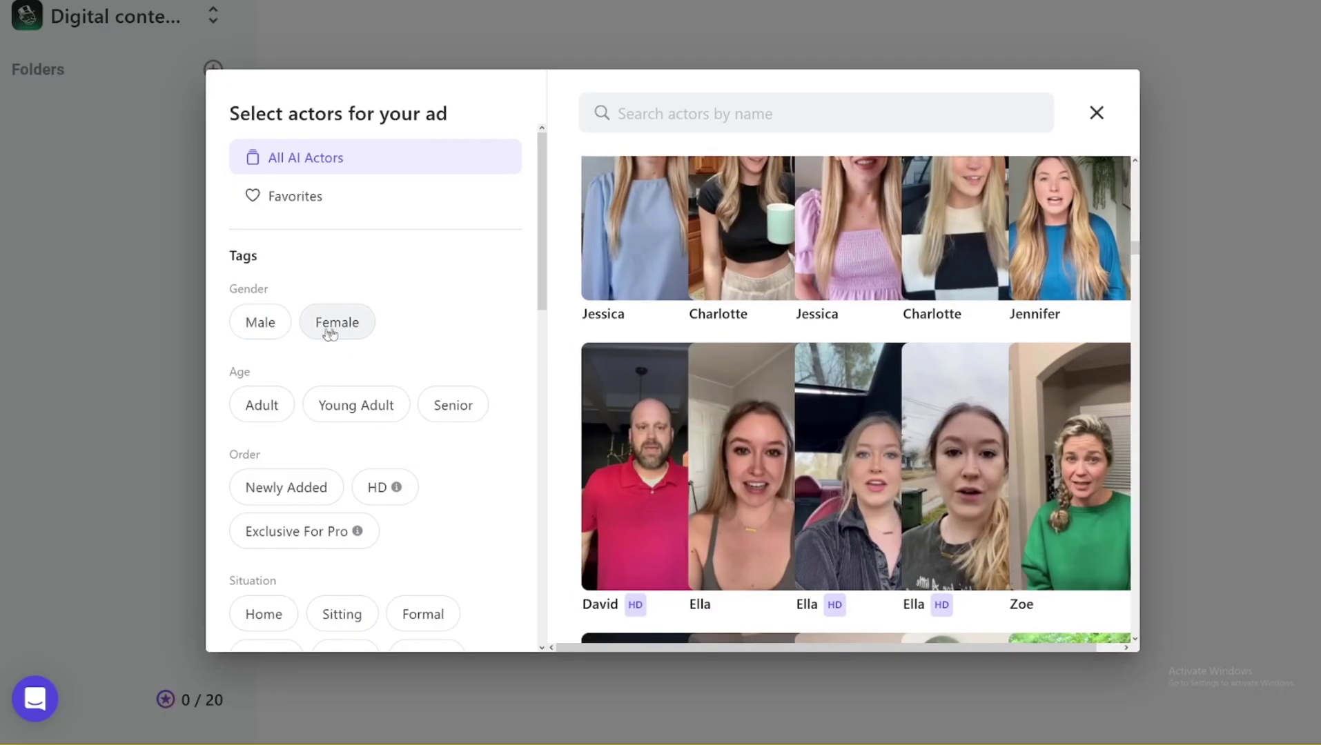
scroll(481, 315, down, 2)
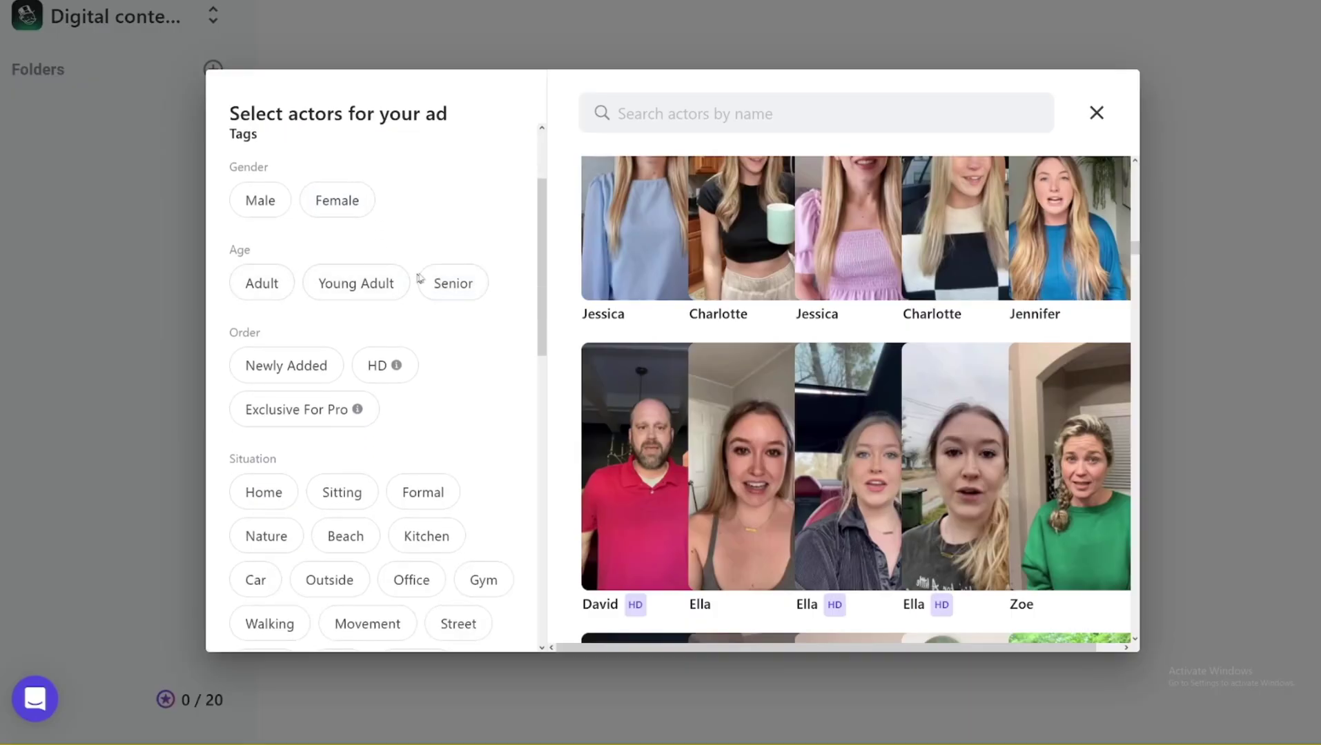
scroll(453, 307, down, 2)
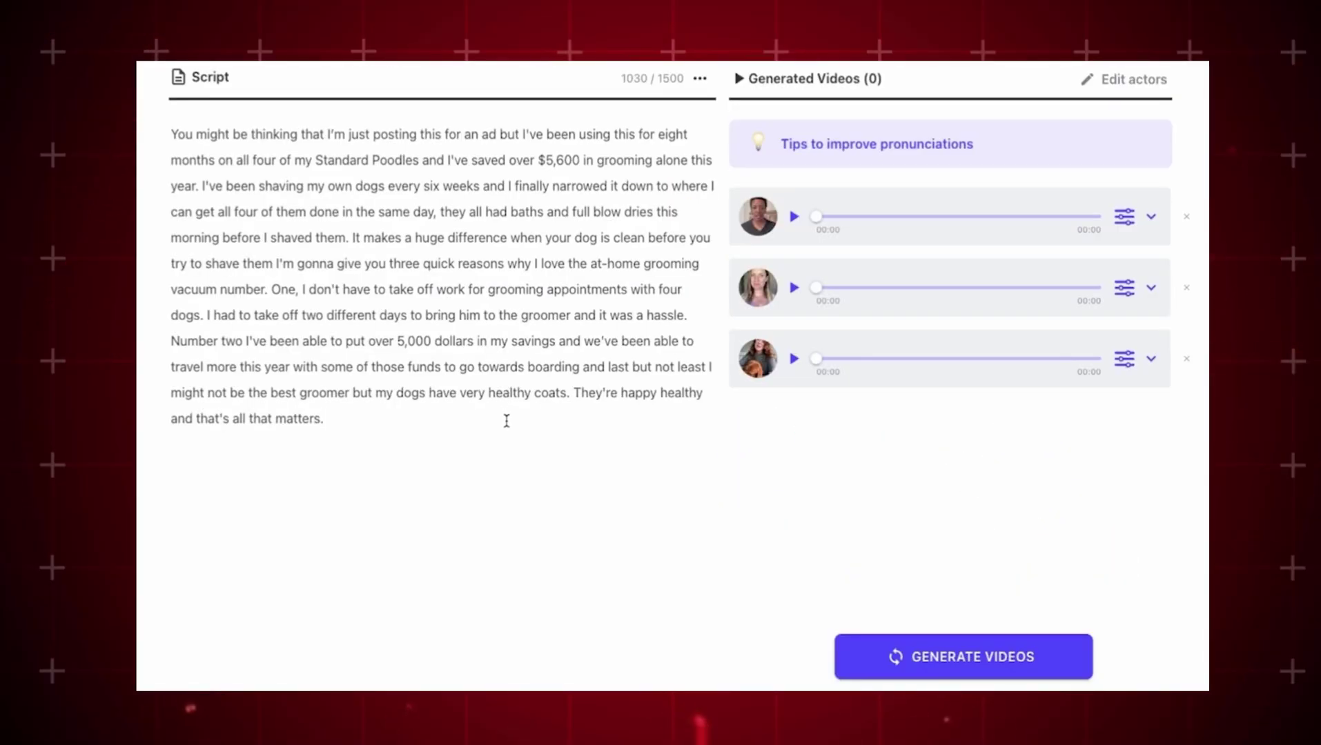
Expand the voice settings of the first two actors and set the first actor's speech speed to 1.10x
click(1151, 218)
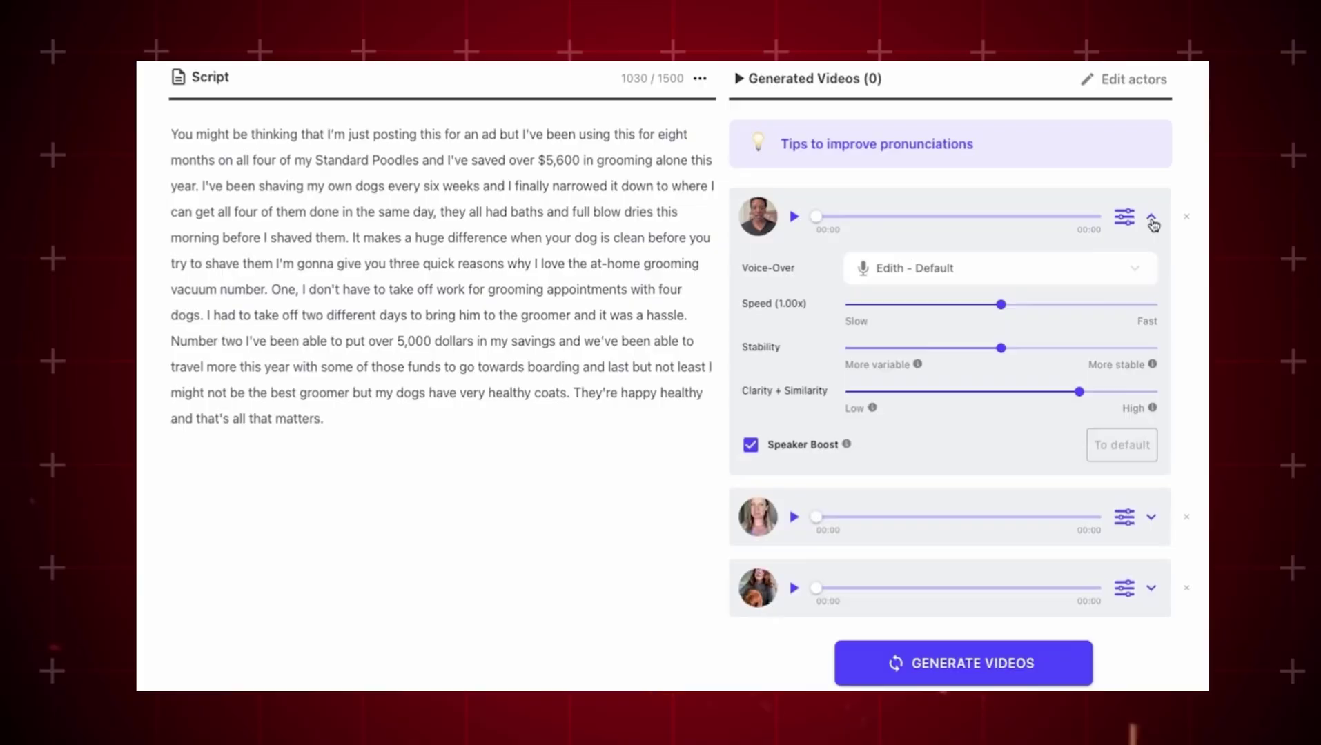
click(1155, 518)
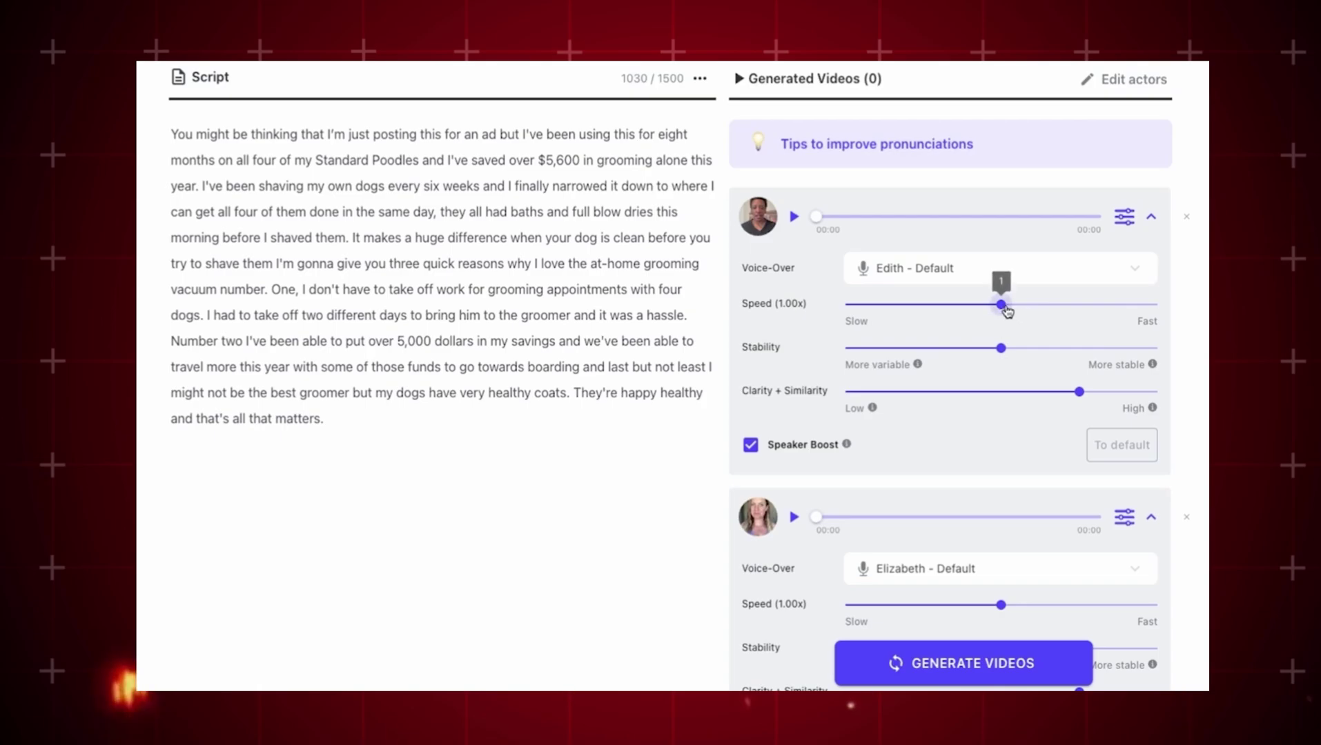
drag(1002, 304, 1033, 313)
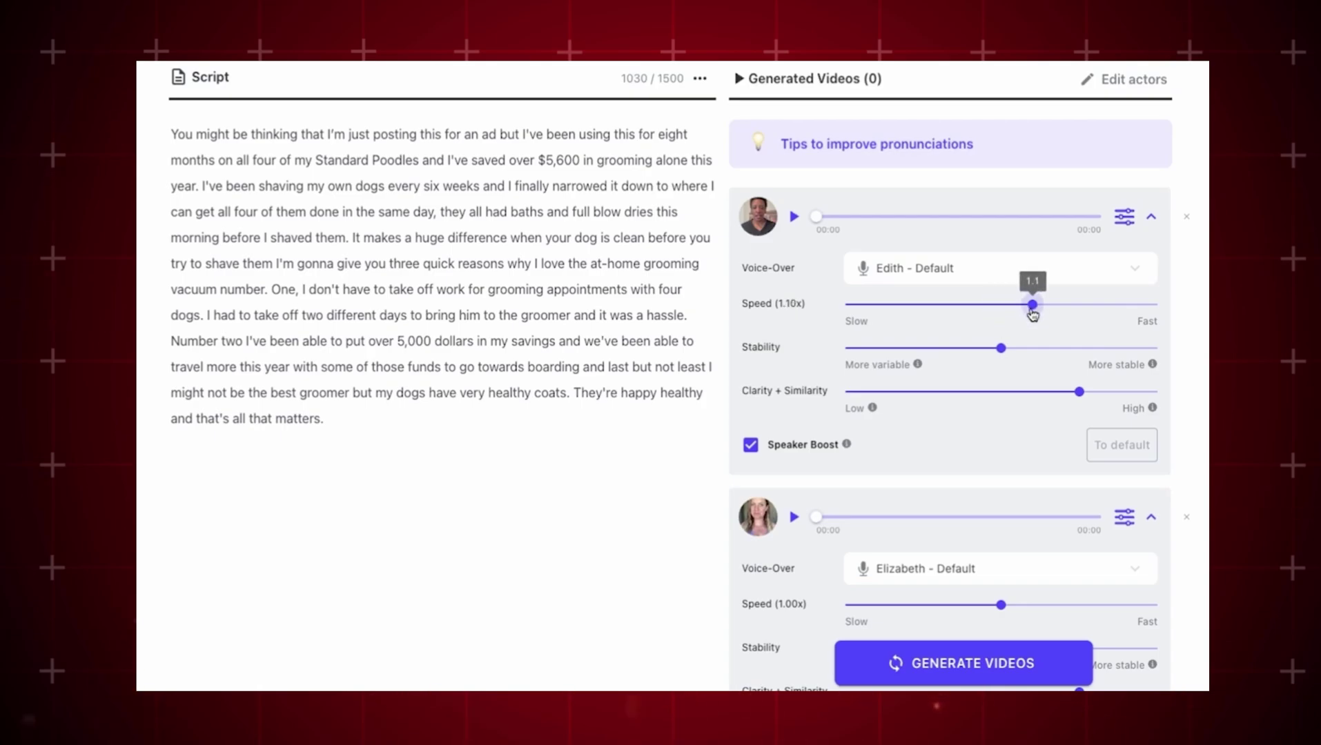
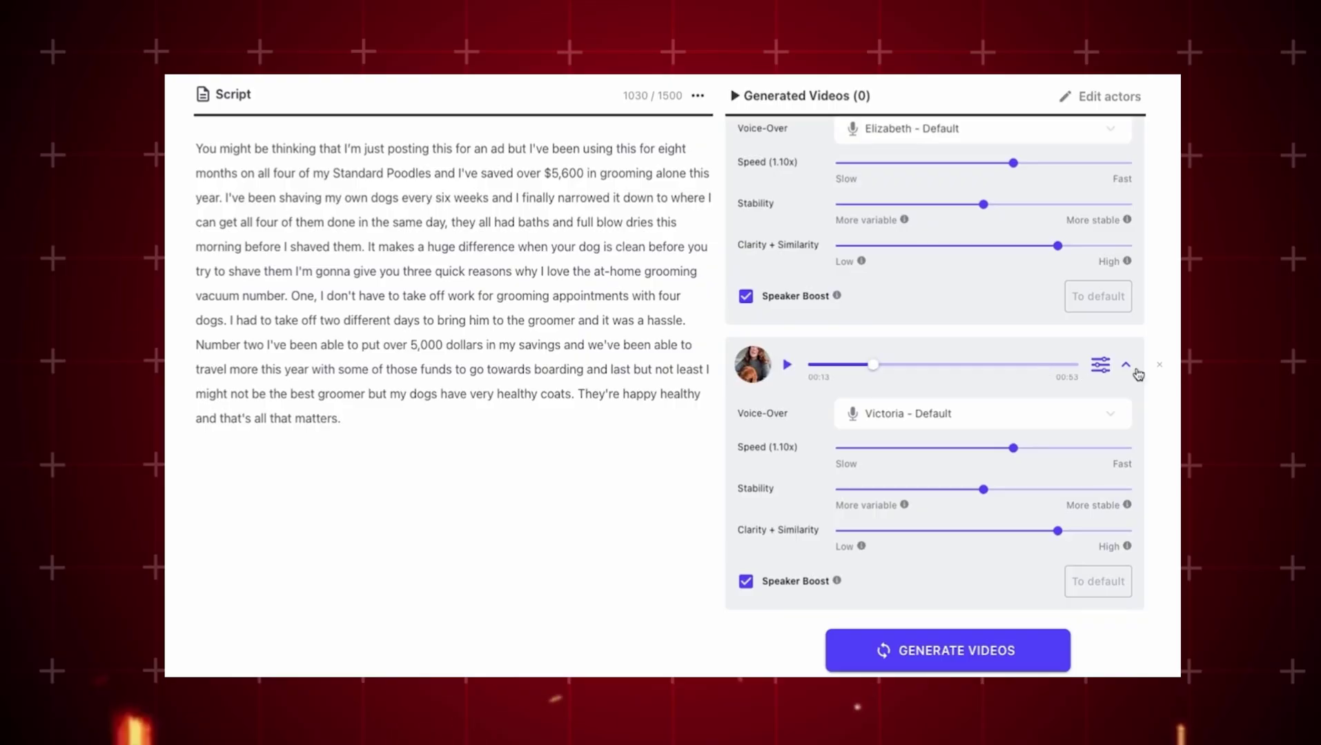
Collapse the actors' voice settings, remove the first actor and generate the videos with the remaining two
click(1136, 369)
click(1130, 278)
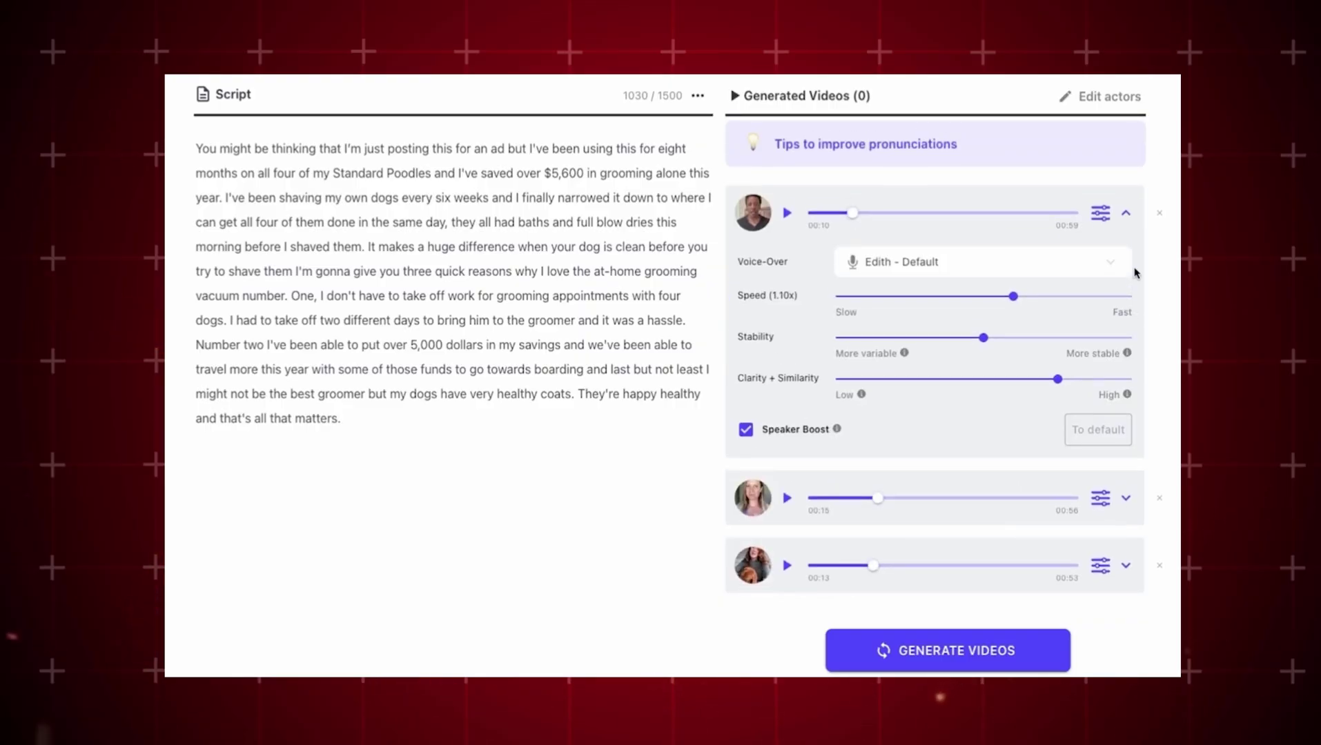
click(1132, 222)
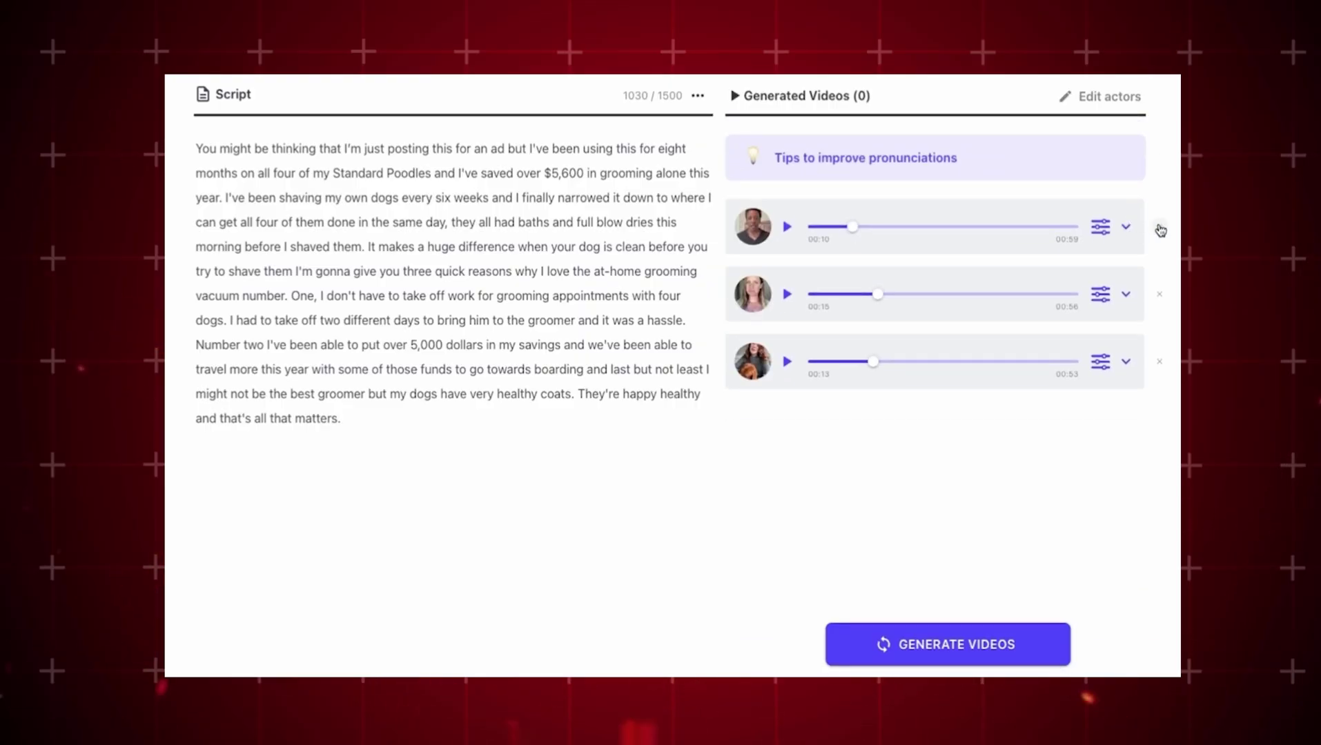
click(1159, 227)
click(947, 644)
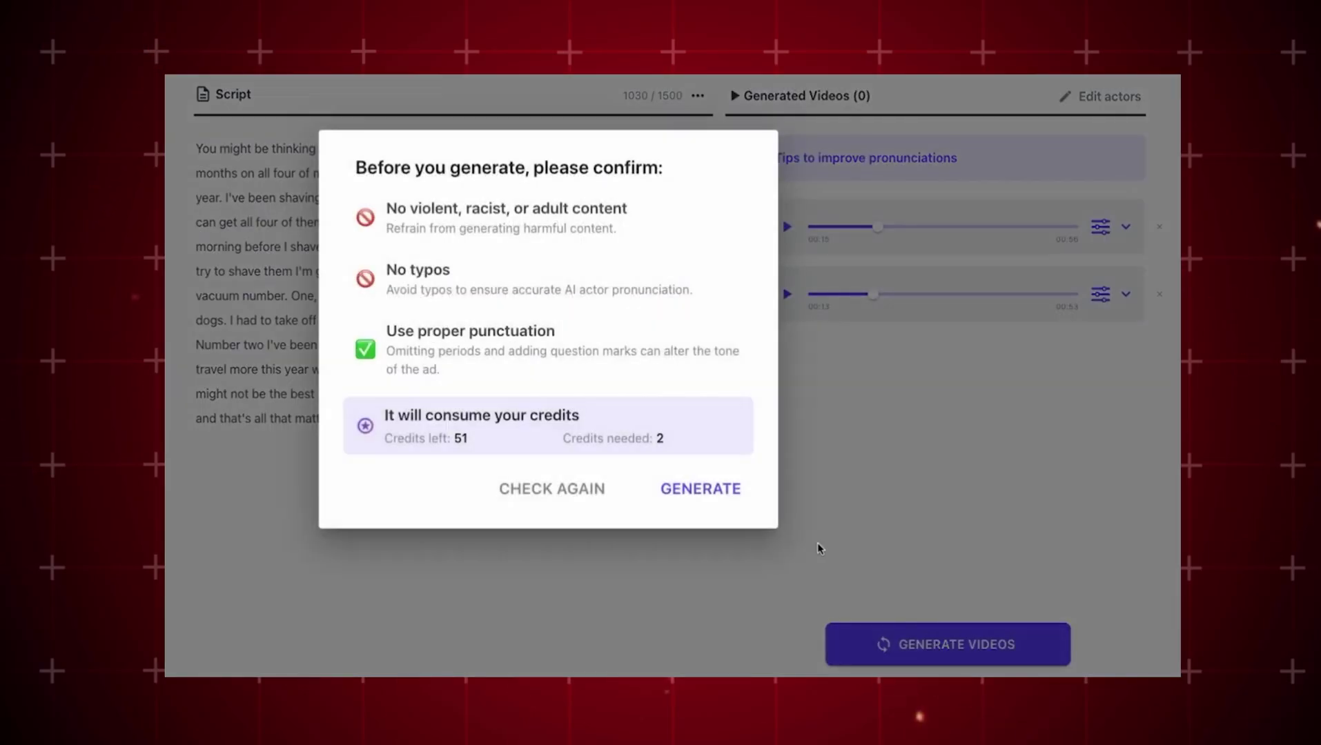
click(689, 490)
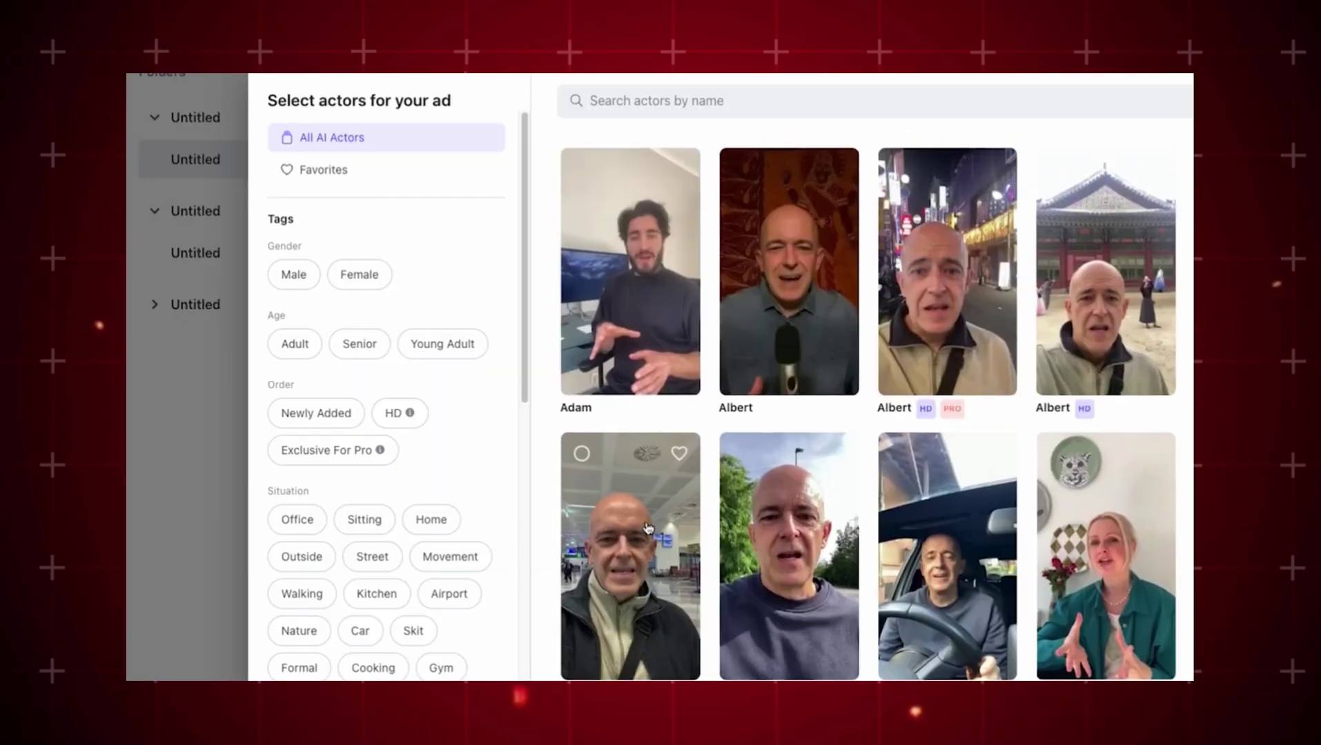
Filter the AI actors by the Newly Added, Male and Female tags
click(347, 414)
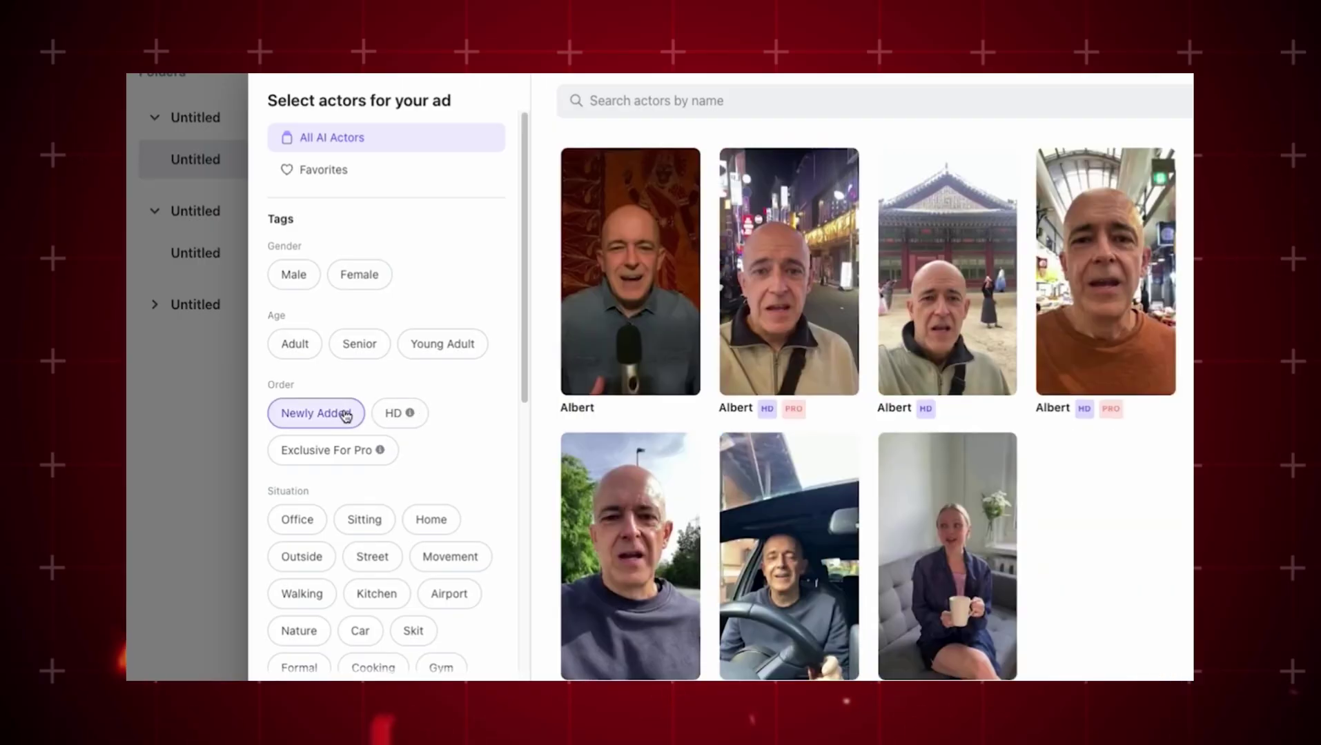
scroll(570, 491, down, 4)
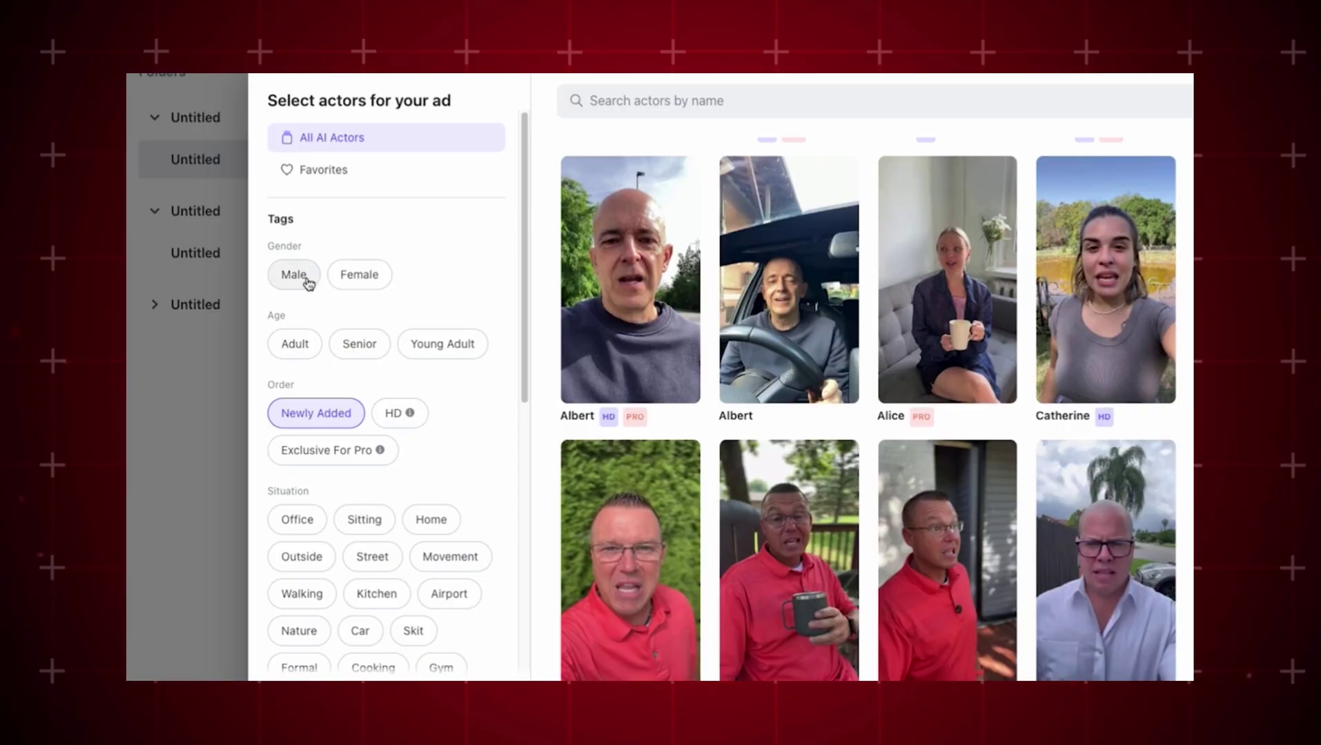
click(308, 280)
click(357, 279)
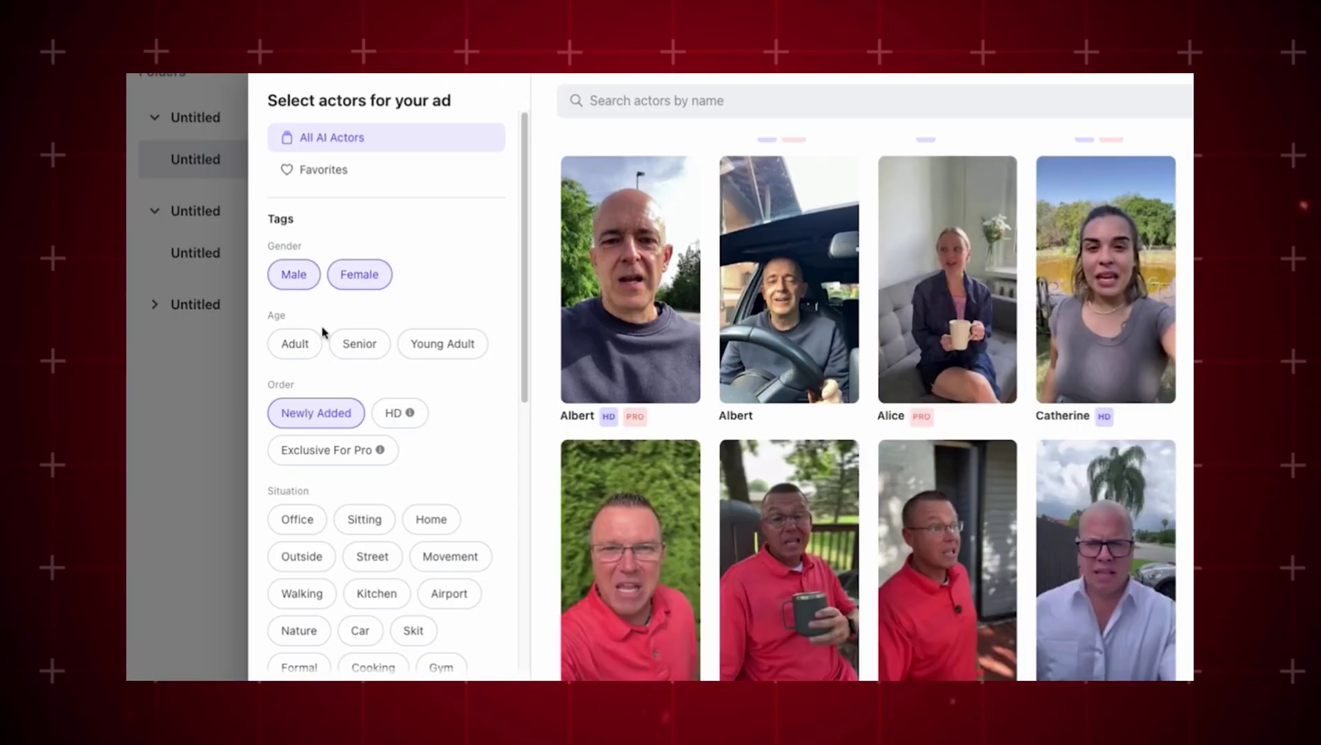
scroll(474, 447, down, 2)
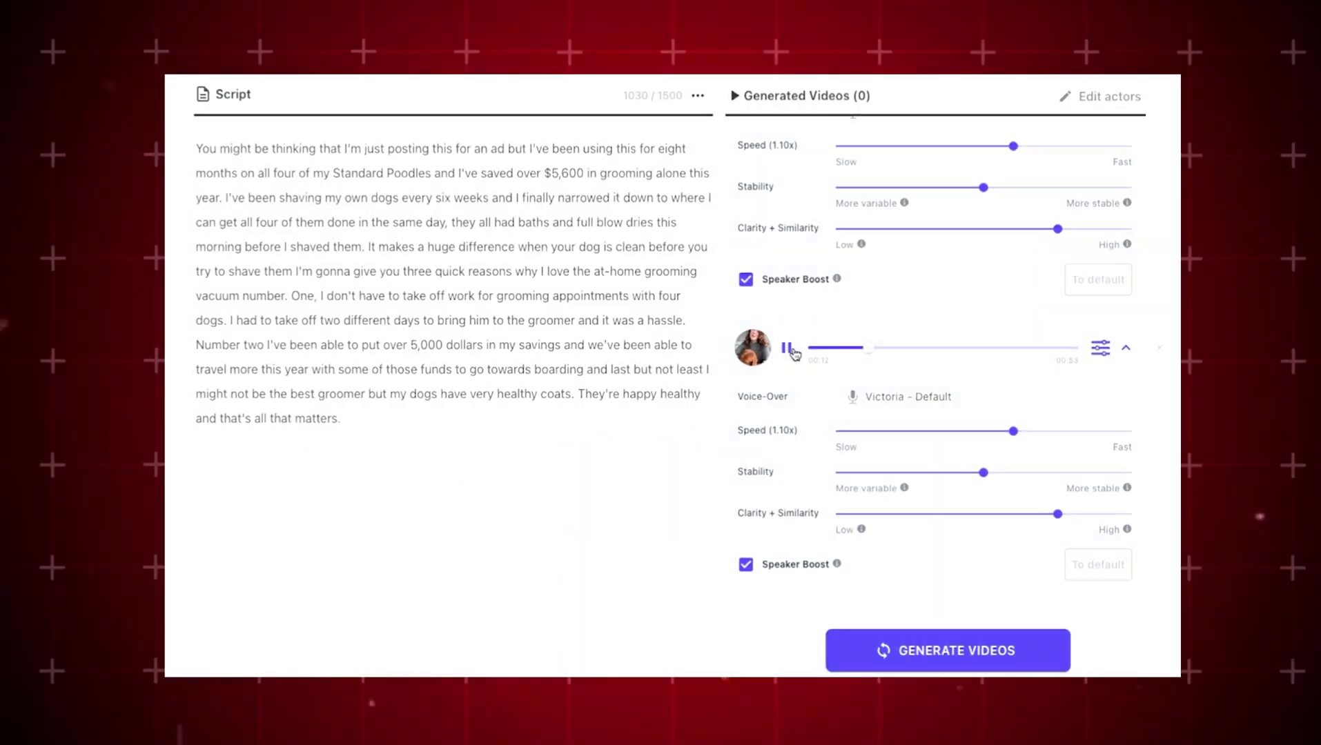
Drop the first actor from the dog grooming script and generate videos with only the second and third actors
scroll(964, 338, up, 1)
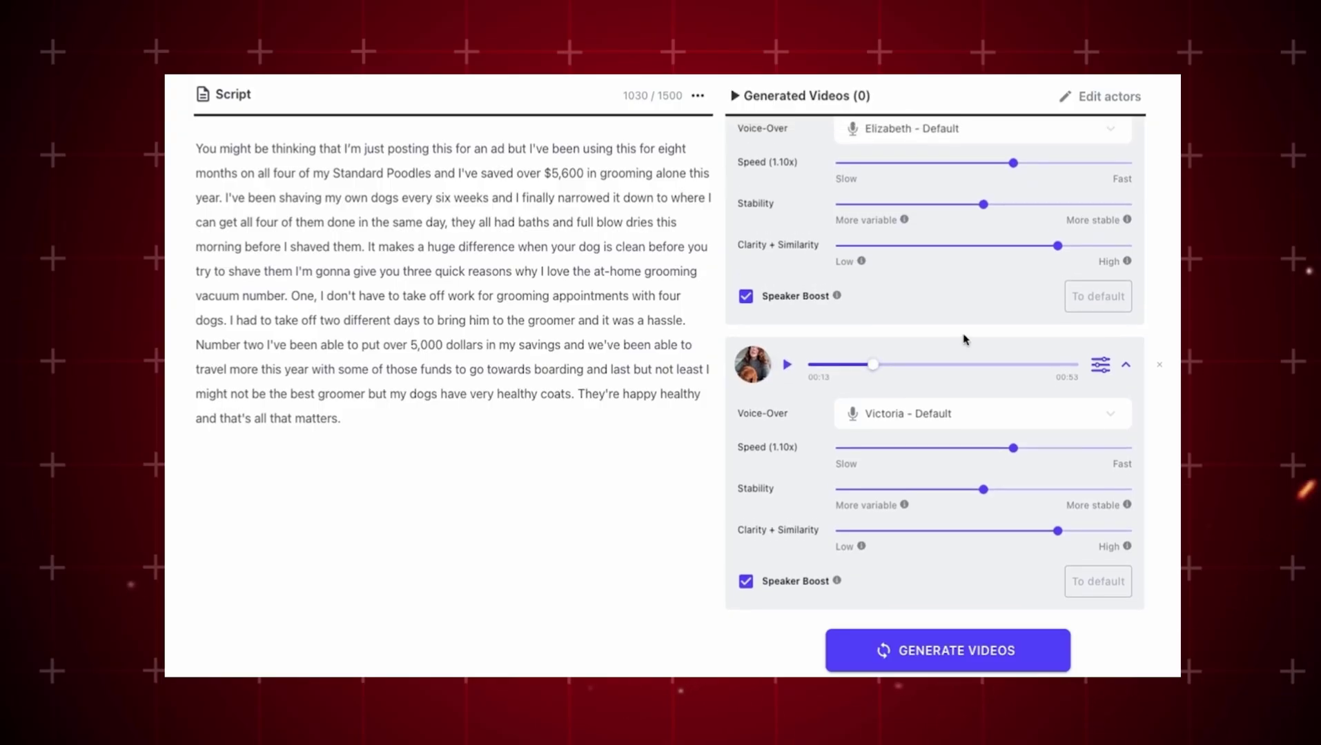
click(1134, 370)
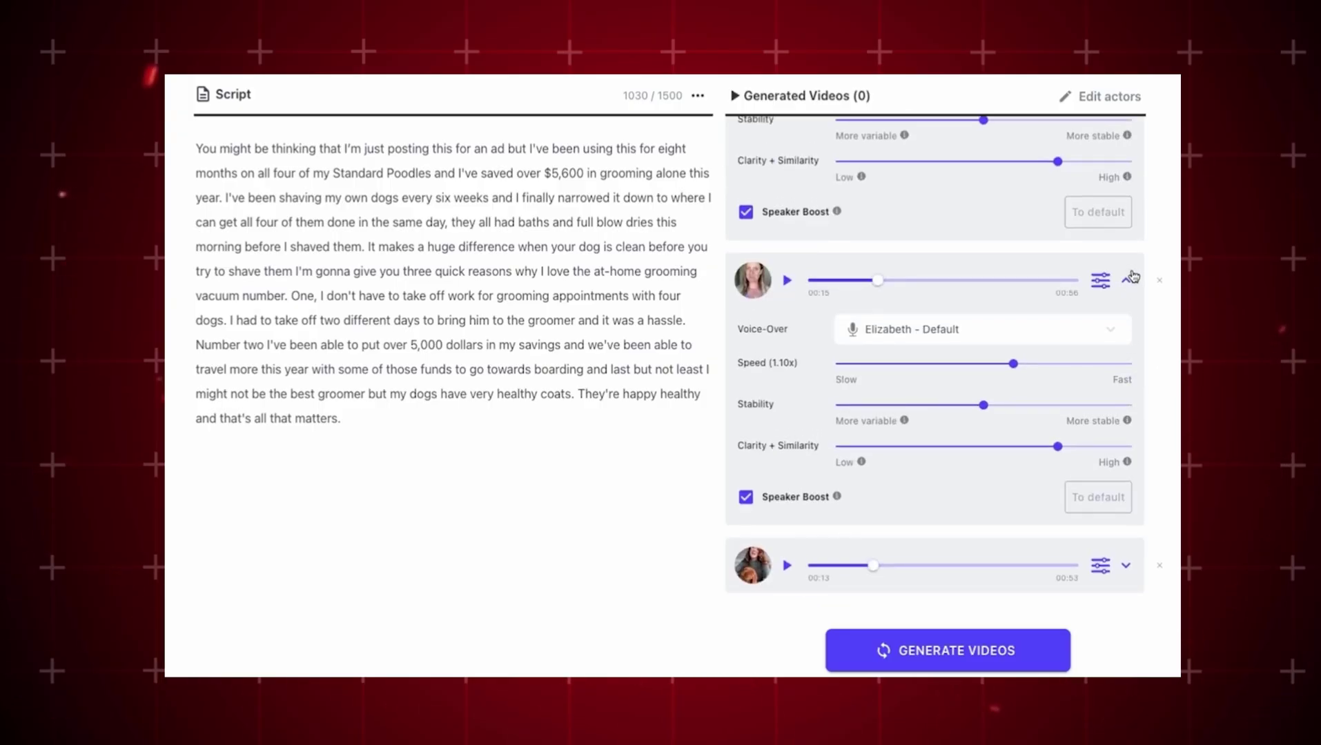
click(1131, 277)
click(1126, 214)
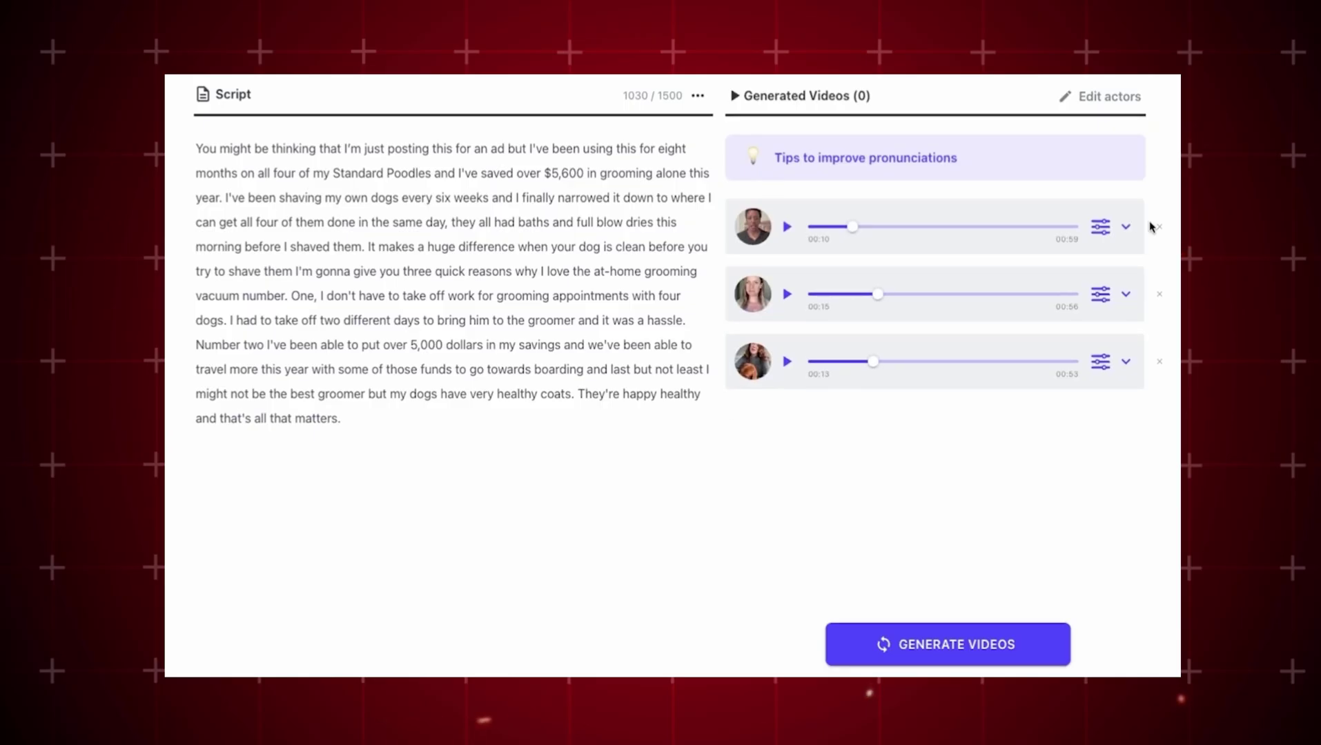
click(1159, 228)
click(917, 644)
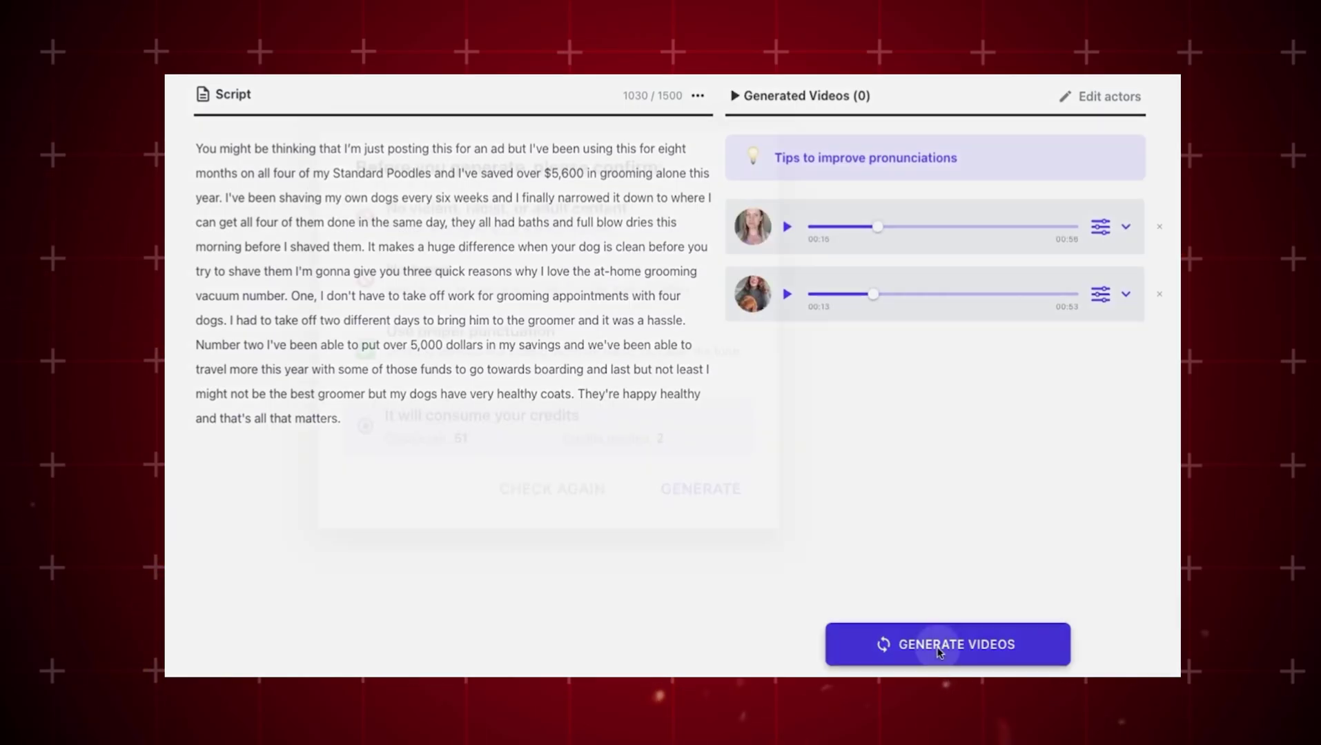
click(689, 490)
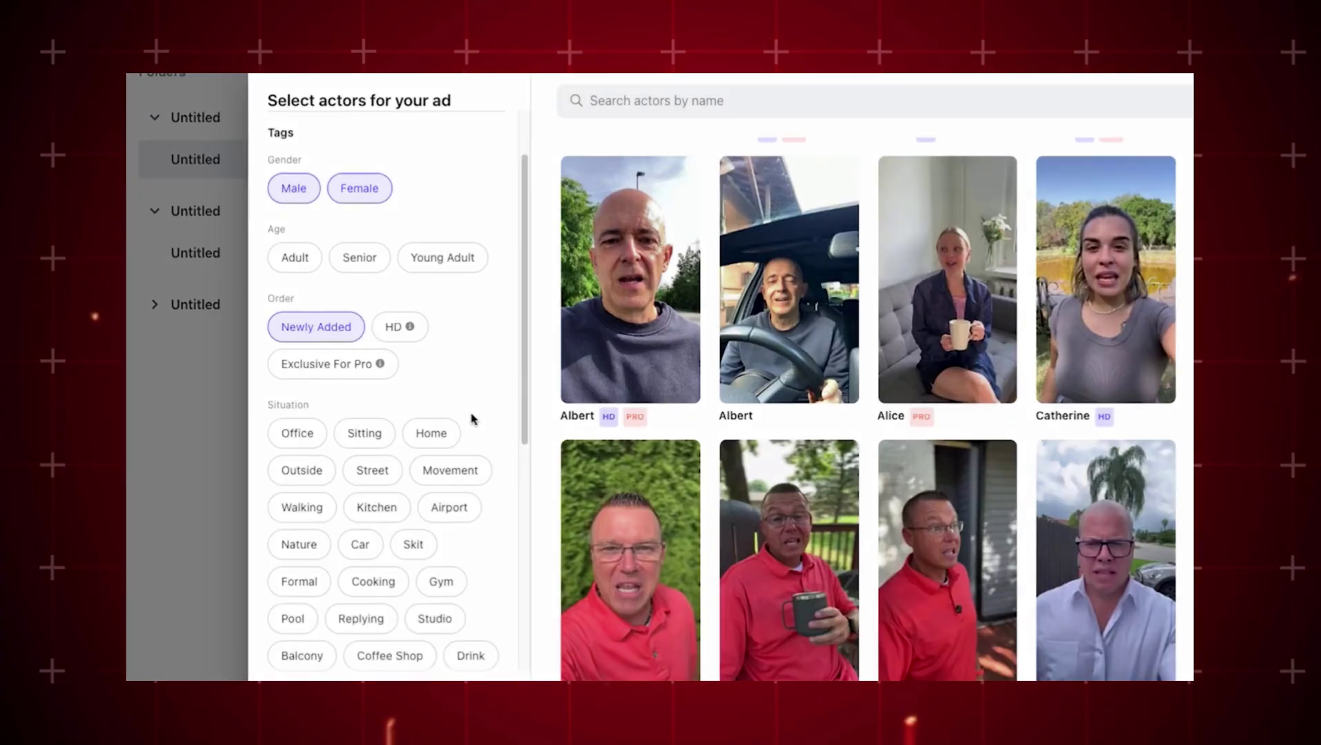
Look through the situation, accessory, emotion and skin tone tags and the filtered actor list
scroll(472, 419, down, 5)
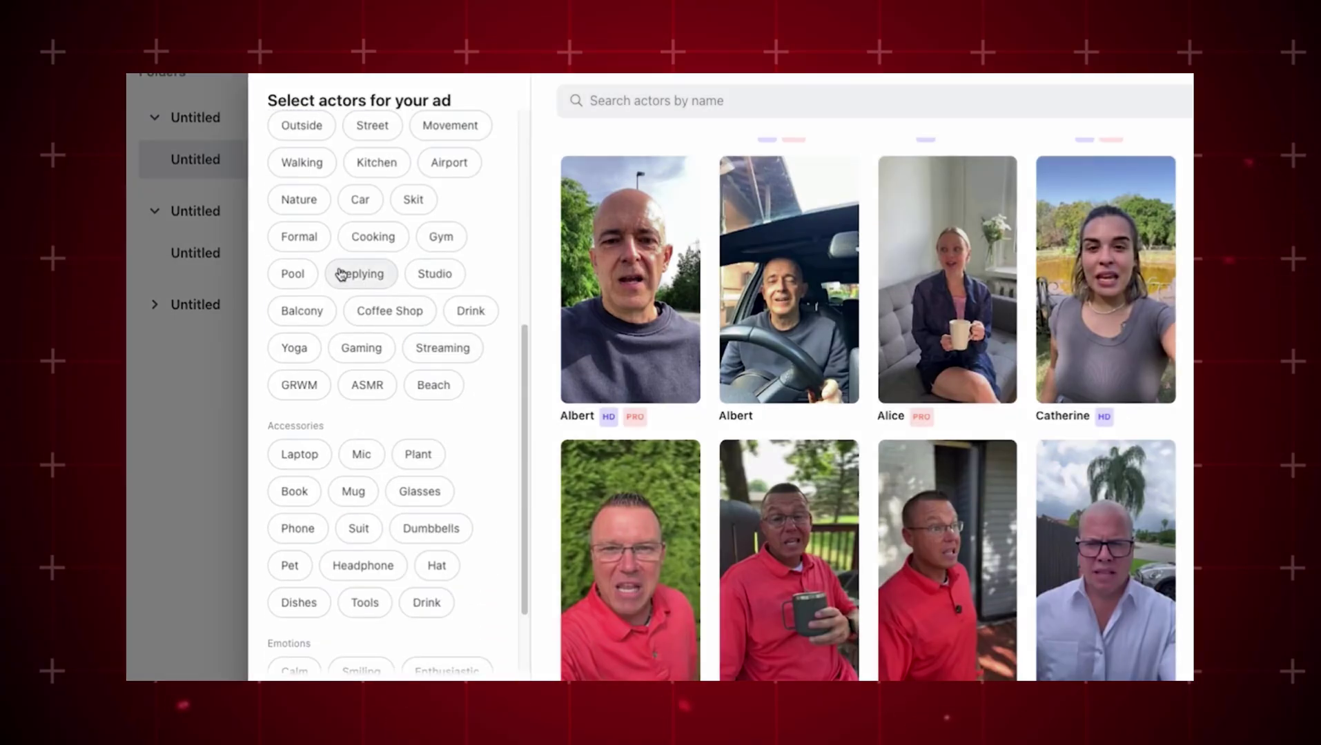
scroll(481, 474, up, 10)
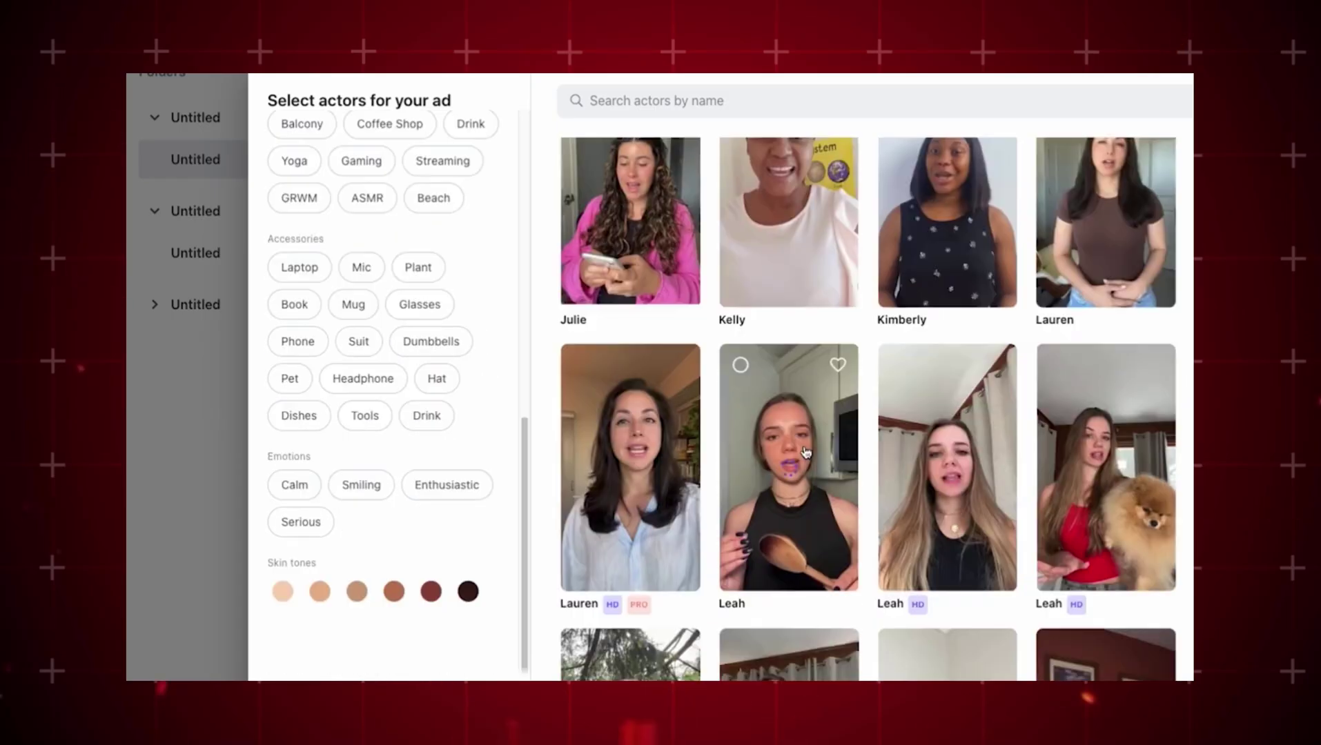
scroll(802, 449, down, 2)
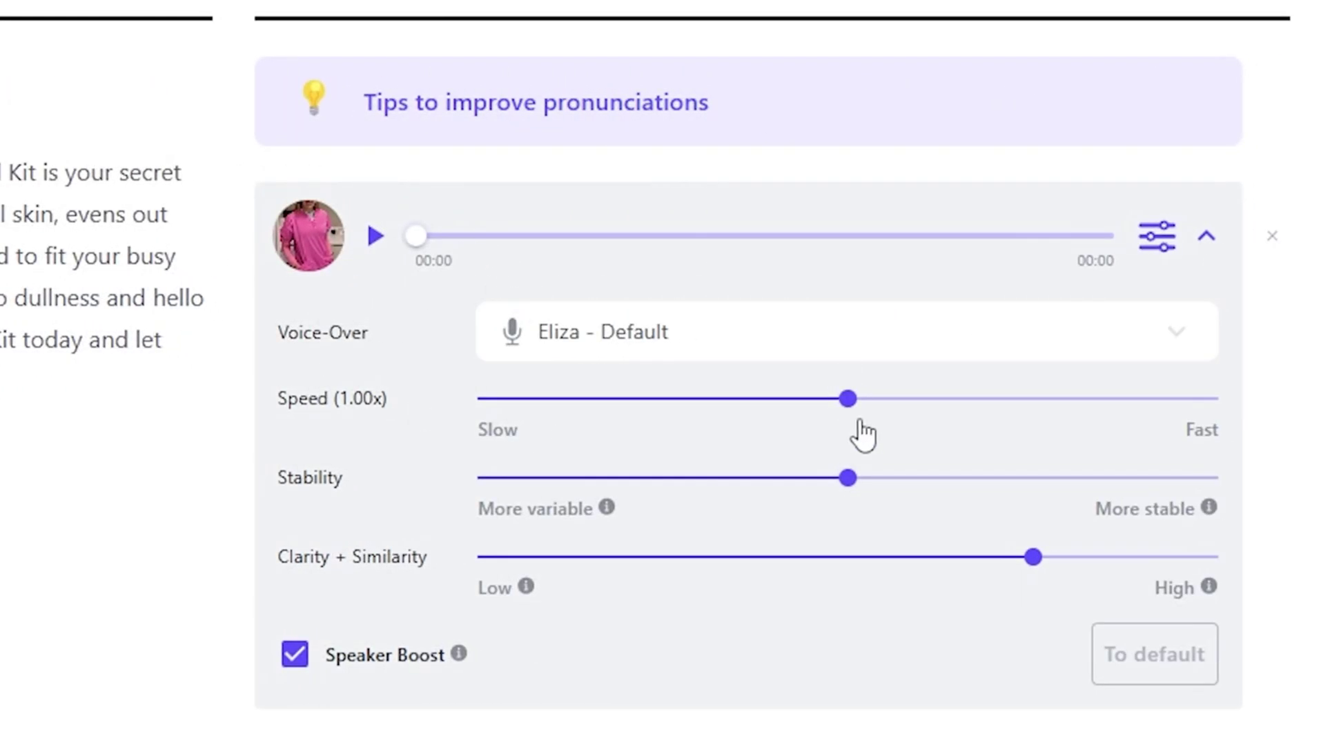
Try out the speed, stability and clarity + similarity adjustments for the Eliza voice-over
mouse_move(841, 410)
mouse_down()
mouse_move(758, 422)
mouse_move(847, 414)
mouse_up()
mouse_move(846, 477)
mouse_down()
mouse_move(699, 522)
mouse_move(848, 483)
mouse_up()
drag(1033, 557, 898, 584)
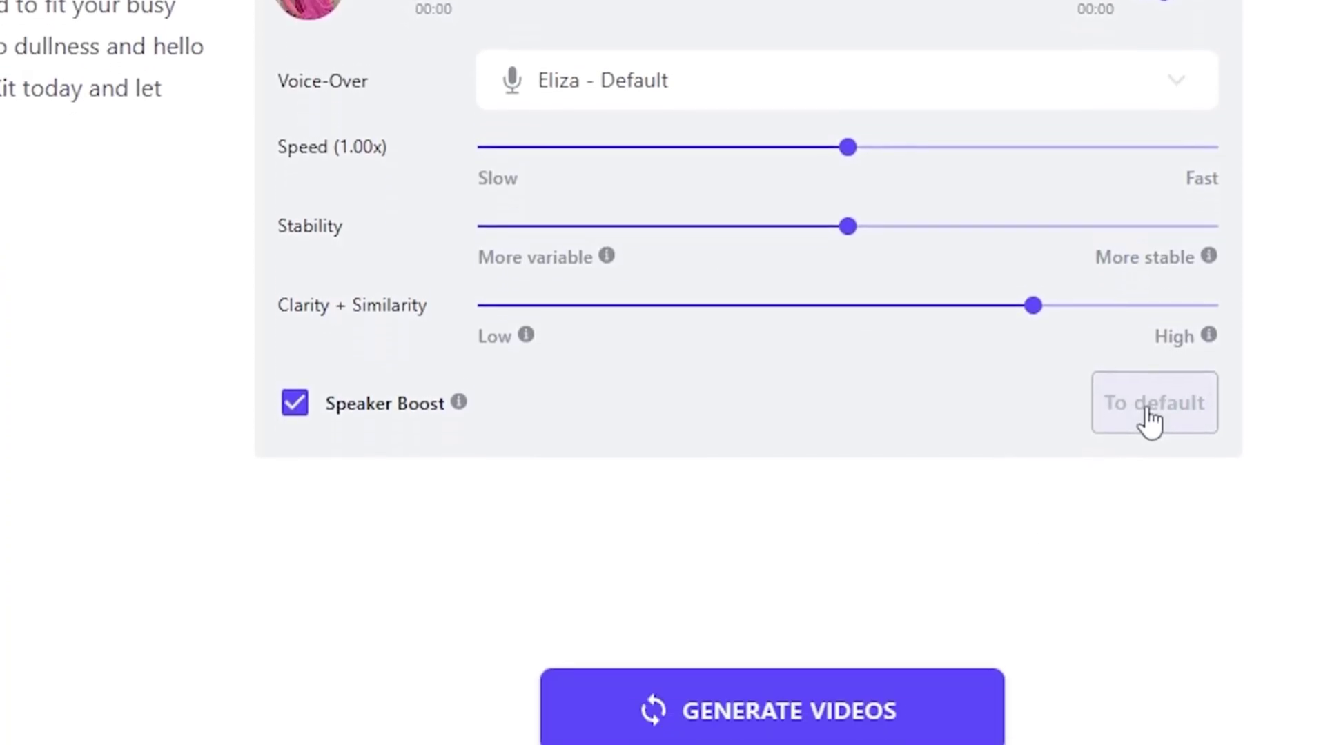
Generate the video with the Eliza voice-over at its default voice settings and confirm the generation
click(816, 678)
click(899, 654)
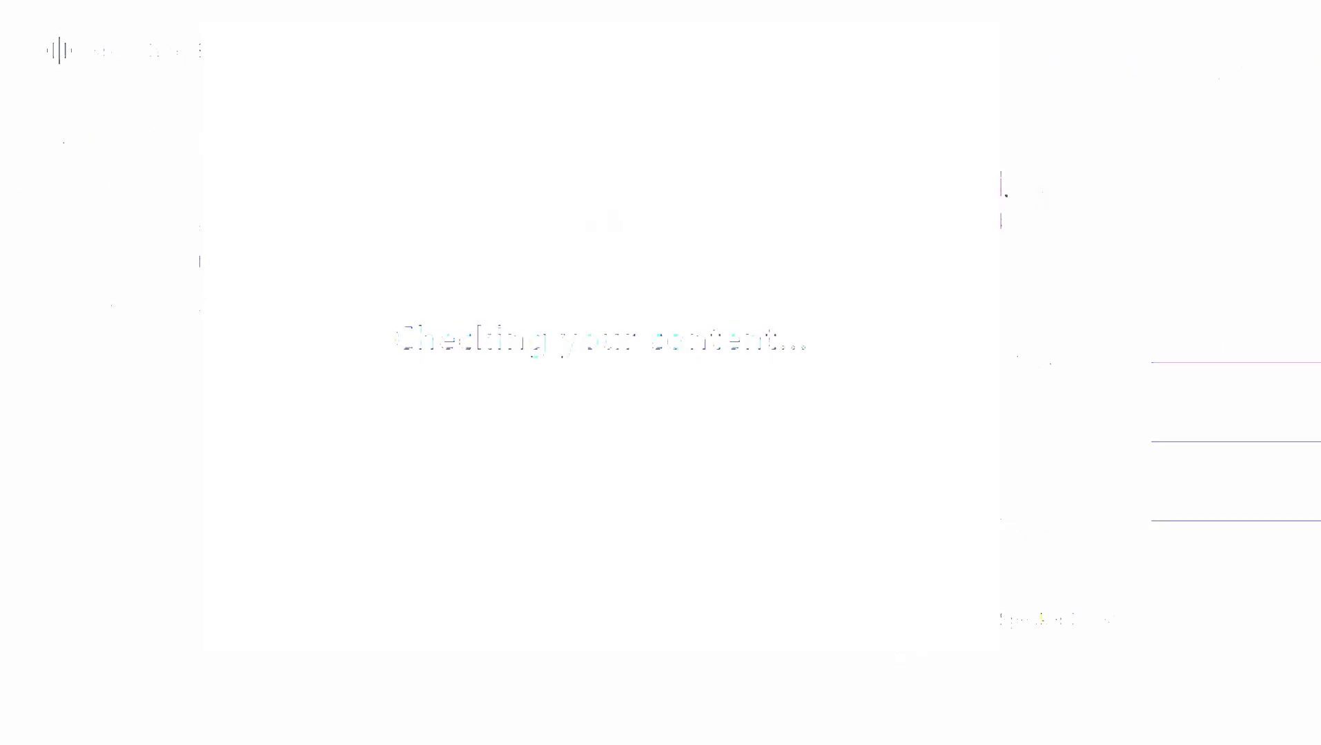